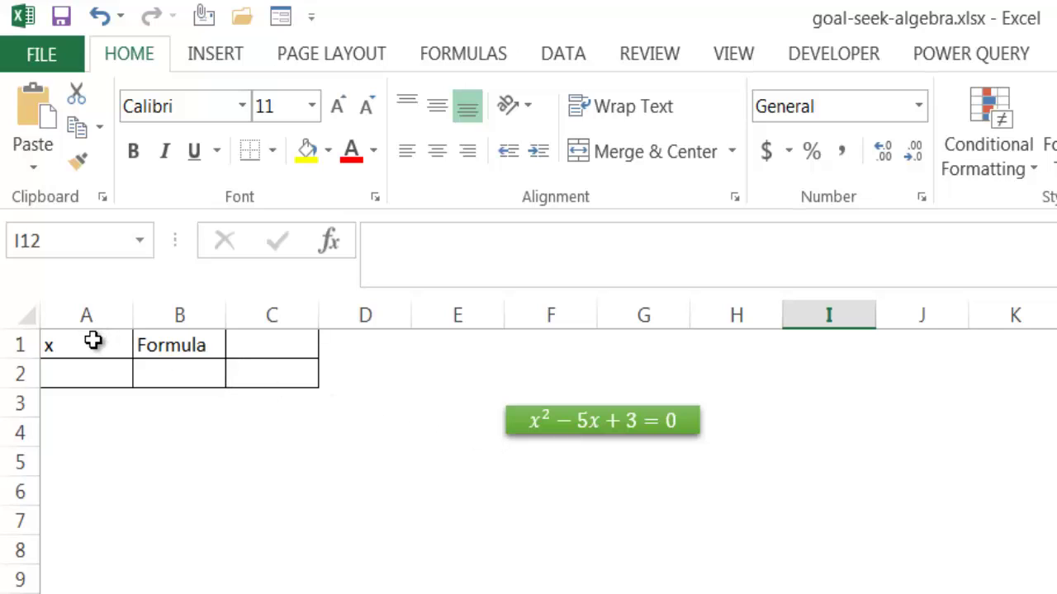
Build the quadratic formula =A2^2-5*A2+3 in B2, referencing A2 for each x term.
left_click(92, 374)
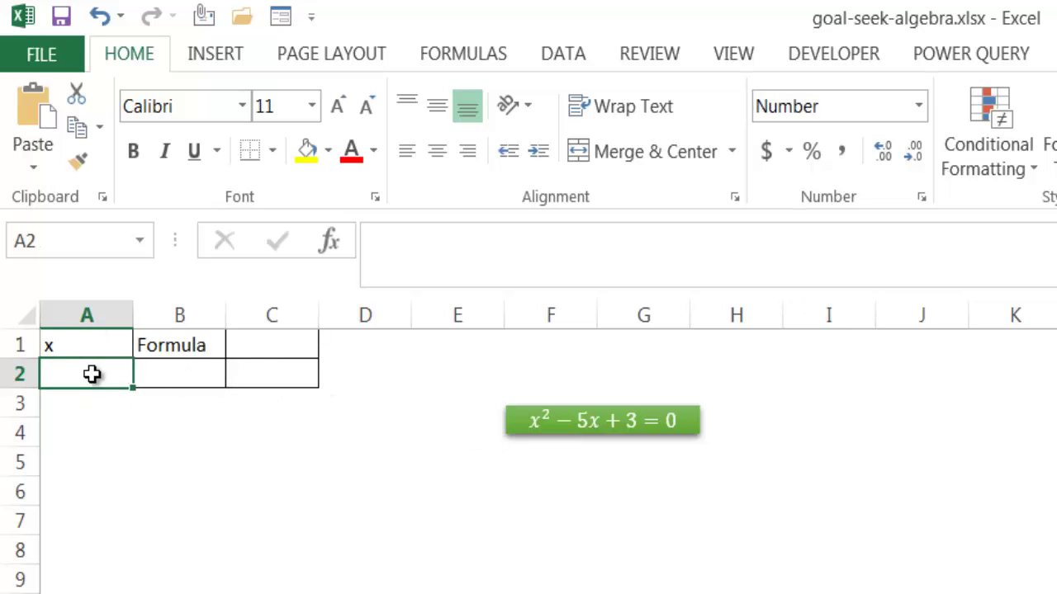
left_click(177, 374)
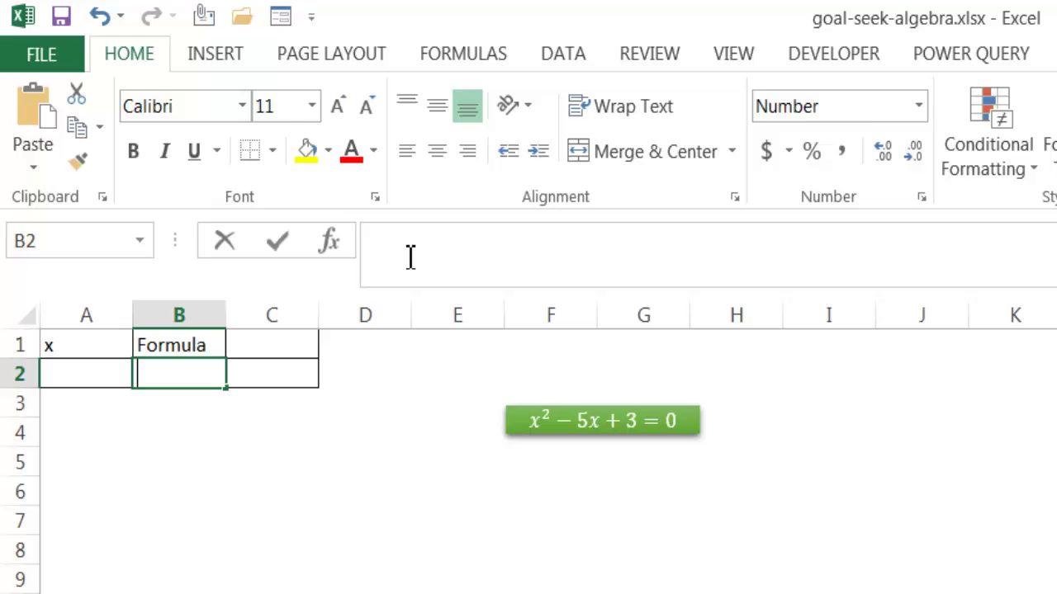
type("=")
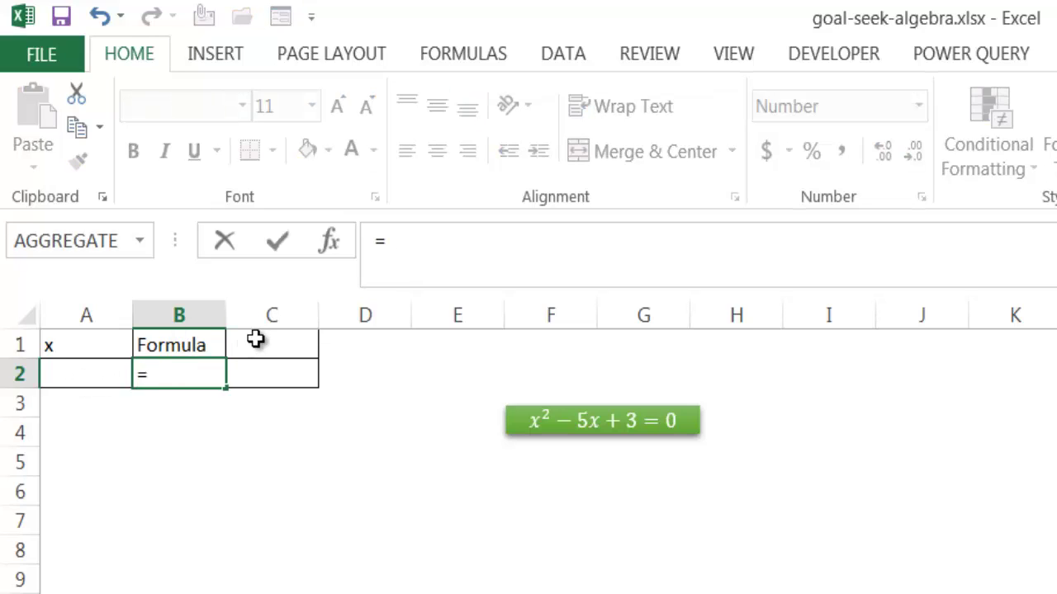
left_click(86, 382)
left_click(455, 241)
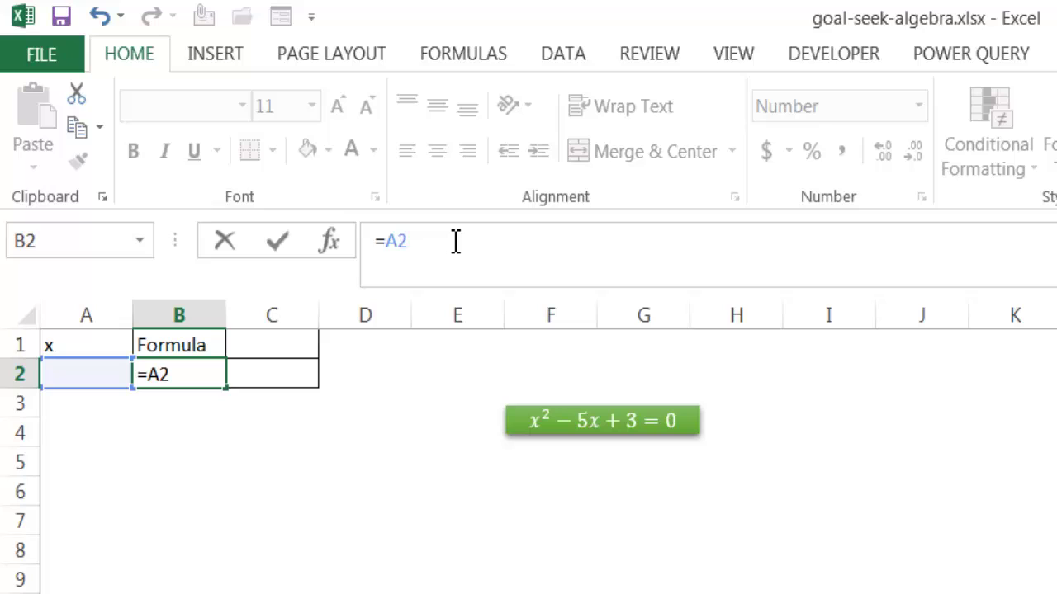
type("^2-5")
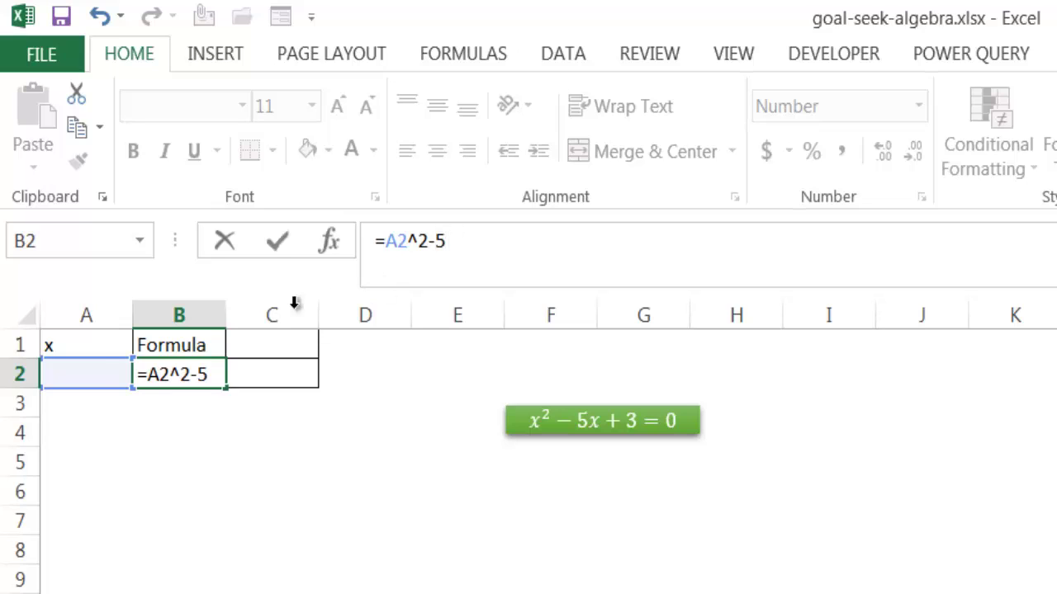
left_click(77, 379)
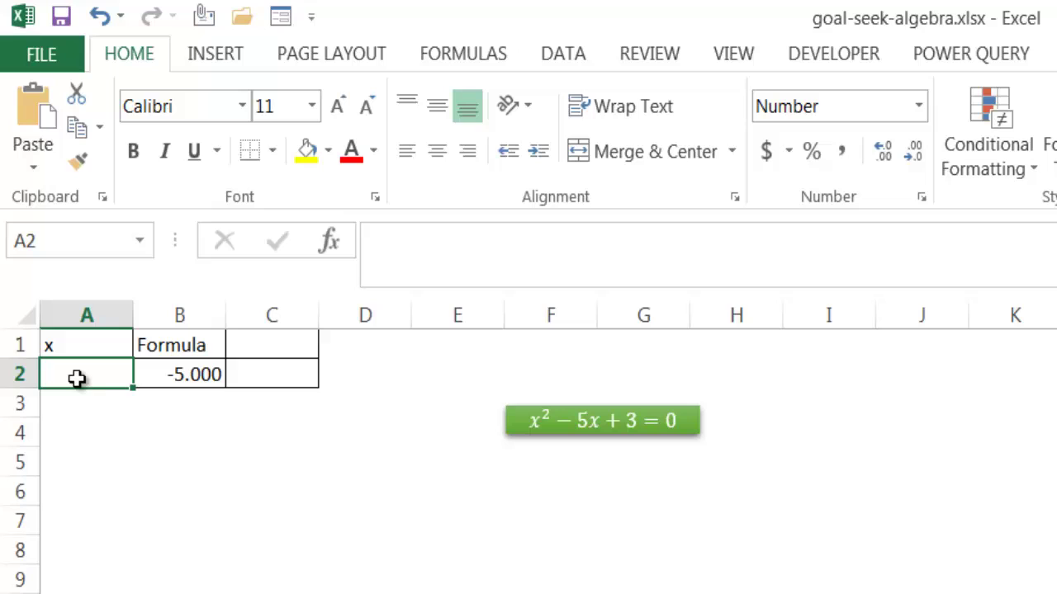
left_click(156, 379)
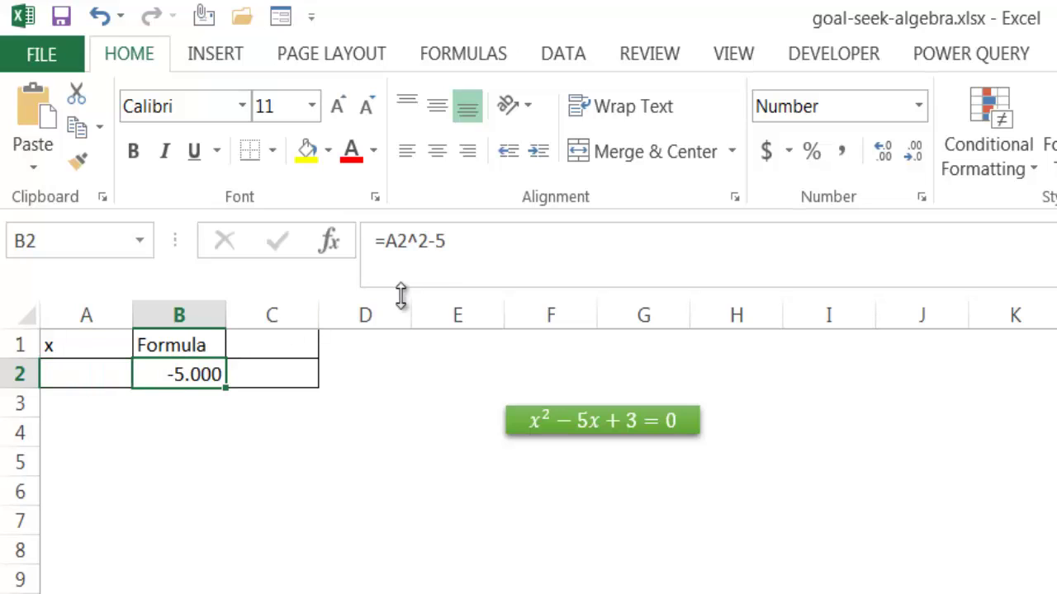
left_click(482, 246)
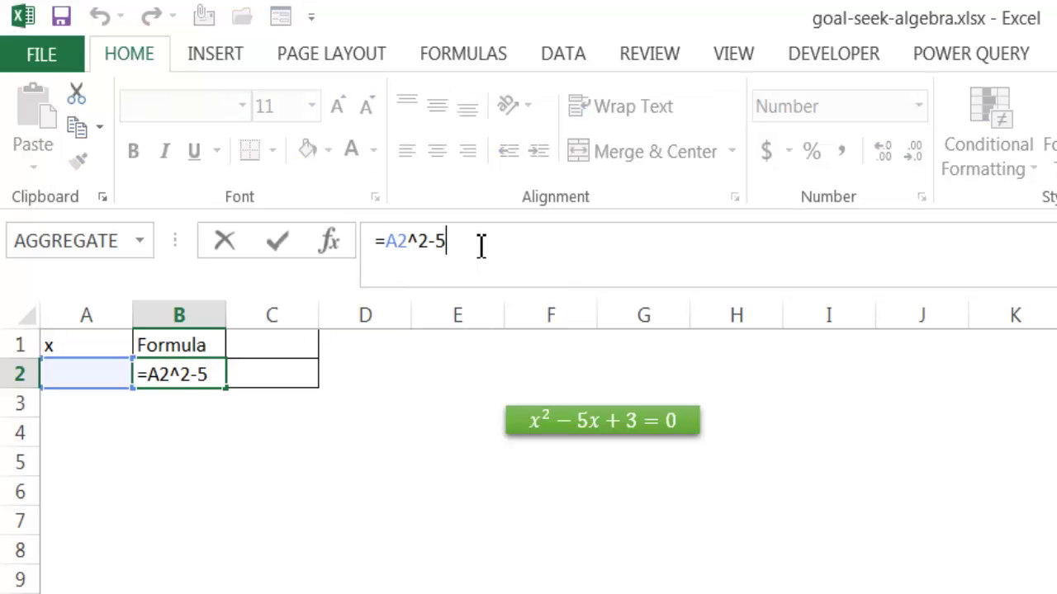
type("*")
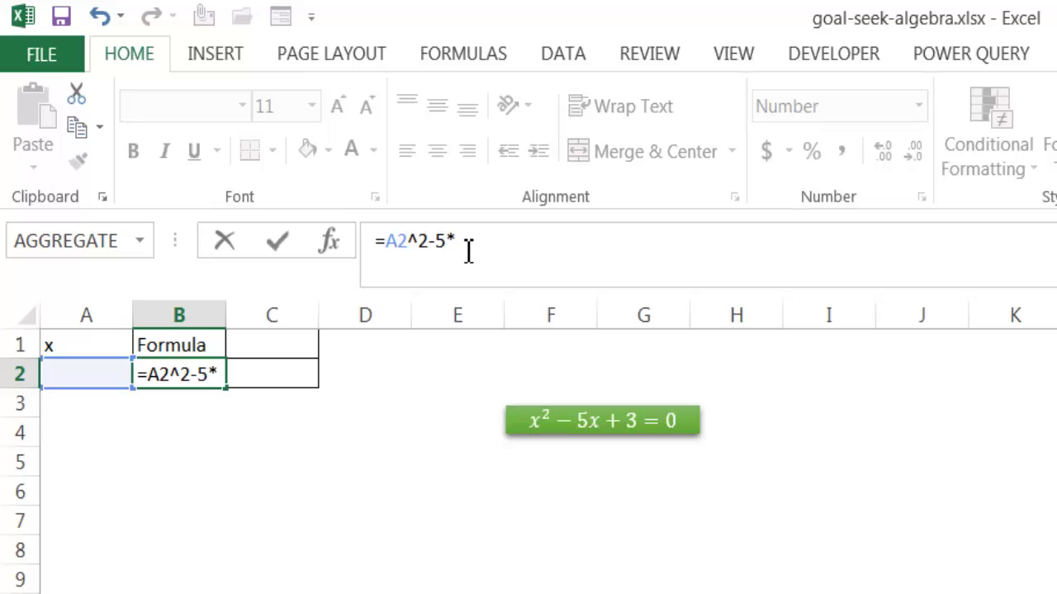
left_click(70, 372)
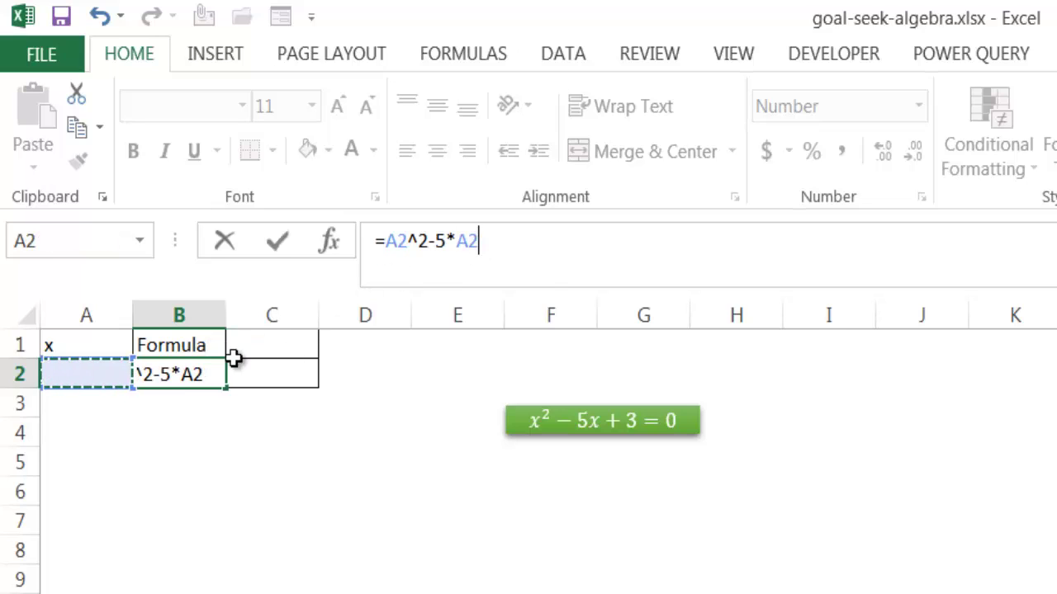
type("+")
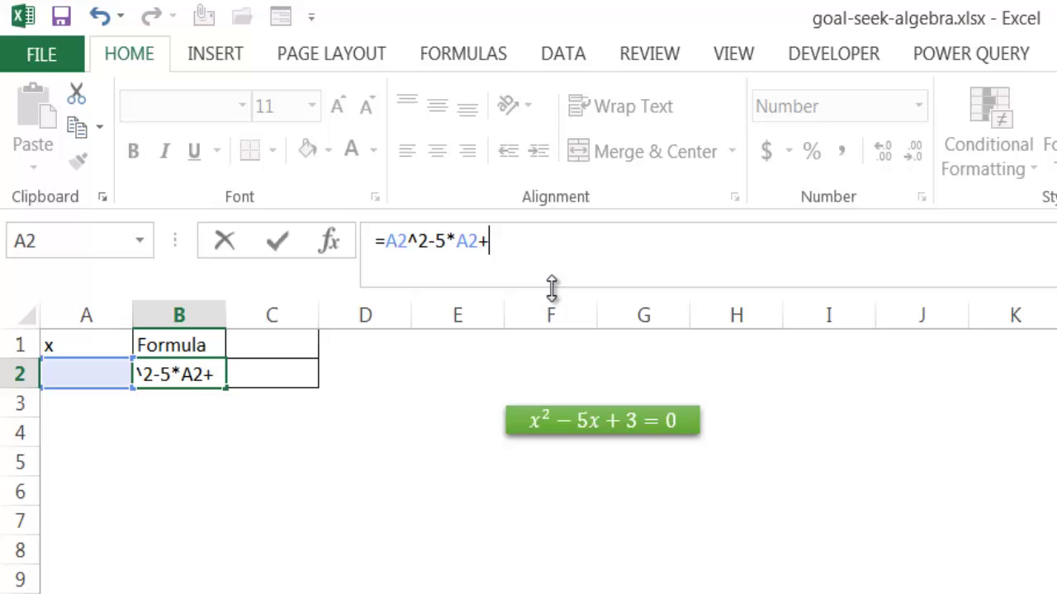
type("3")
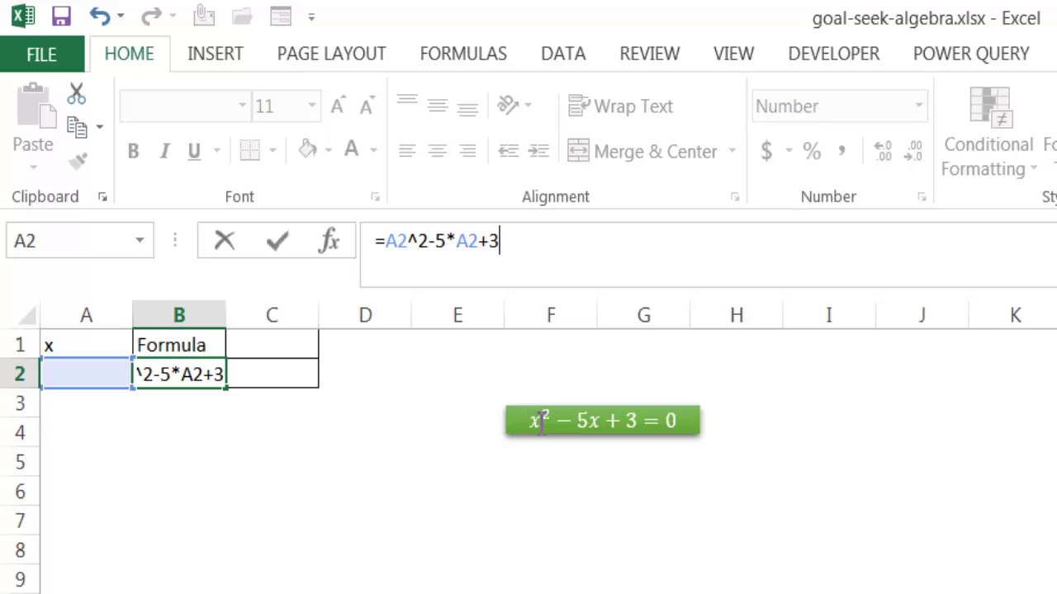
Wrap A2^2 and 5*A2 in parentheses so B2 reads =(A2^2)-(5*A2)+3.
key("Left")
key("Left")
key("Left")
key("Left")
key("Left")
key("Left")
key("Left")
type(")")
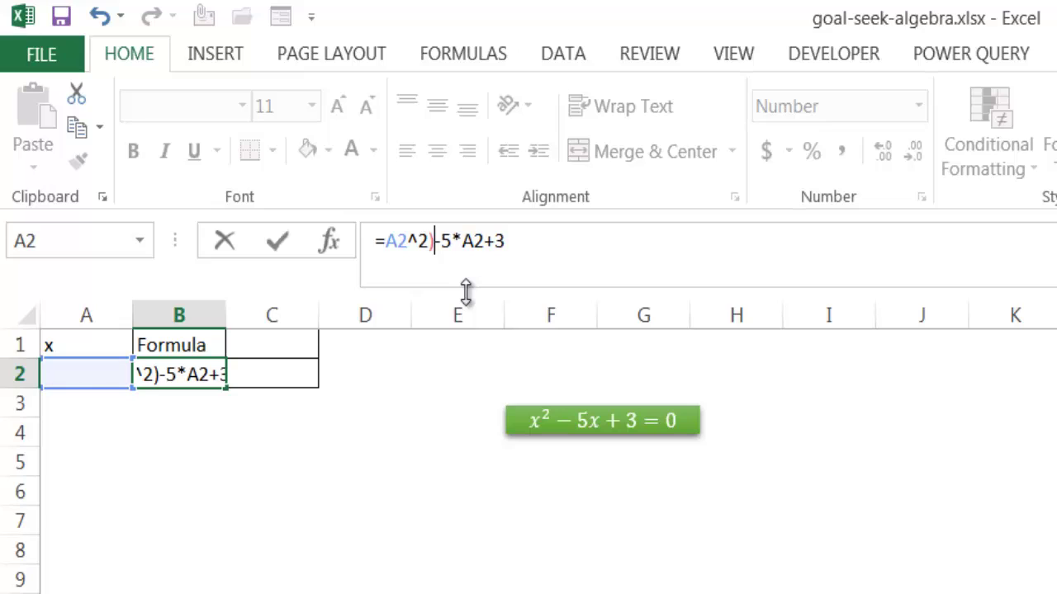
left_click(390, 240)
type("(")
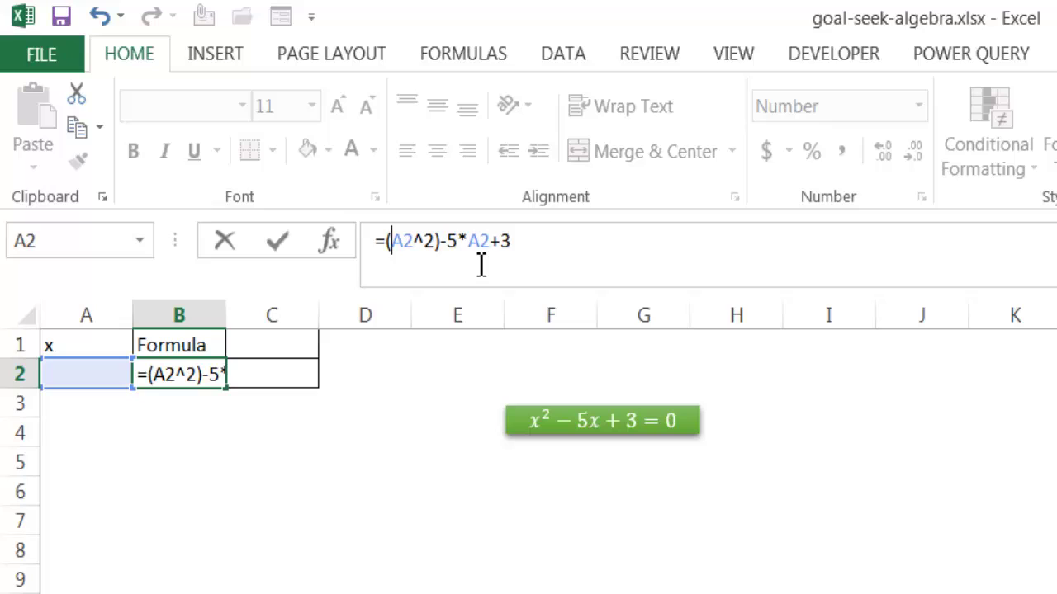
left_click(452, 240)
type("(")
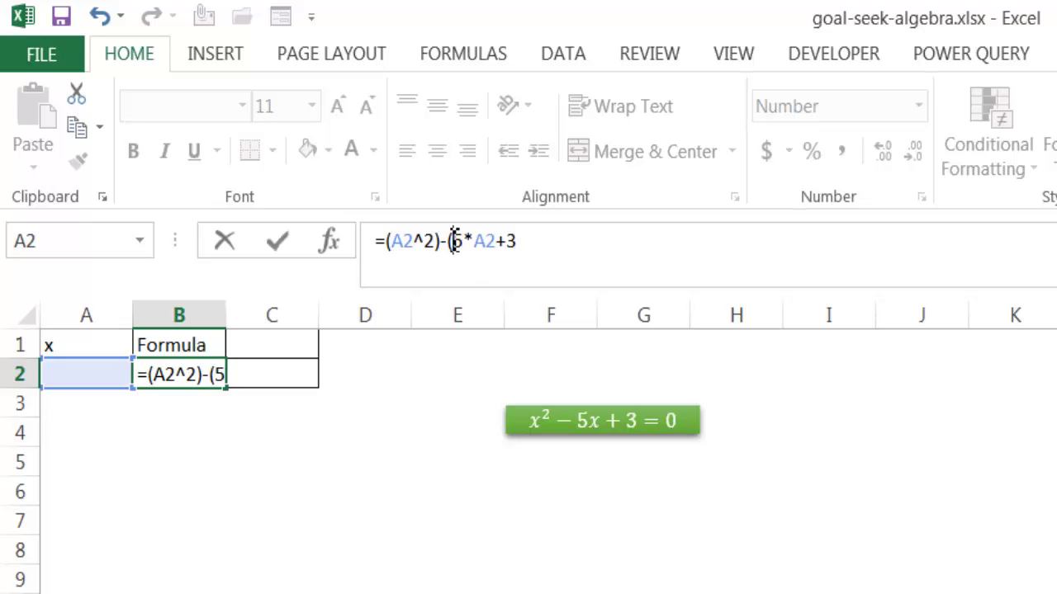
left_click(498, 241)
type(")")
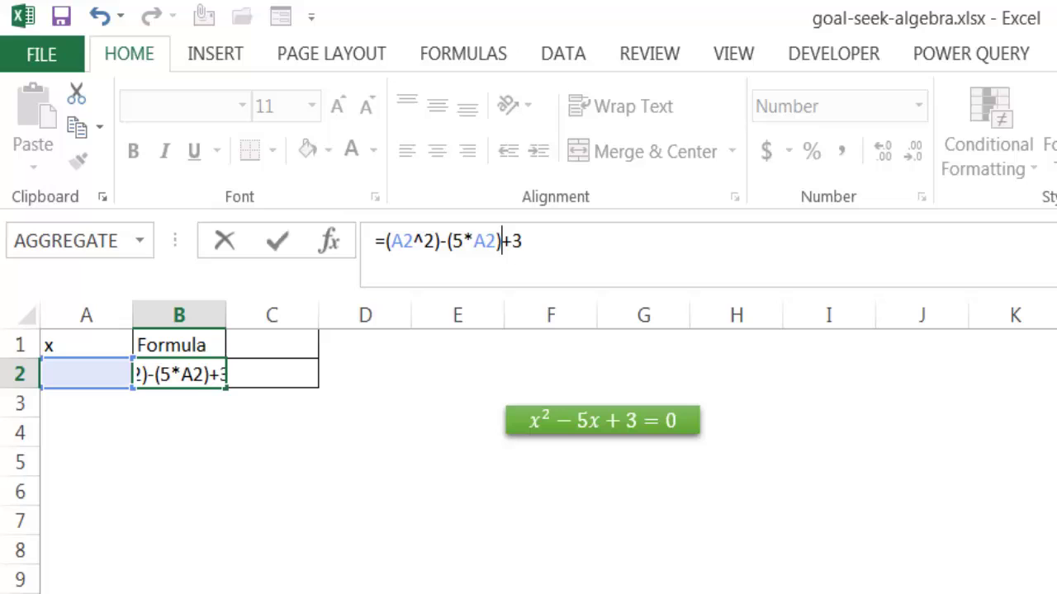
Commit the B2 formula and reselect B2 to confirm it shows 3.000 with A2 empty.
left_click(365, 592)
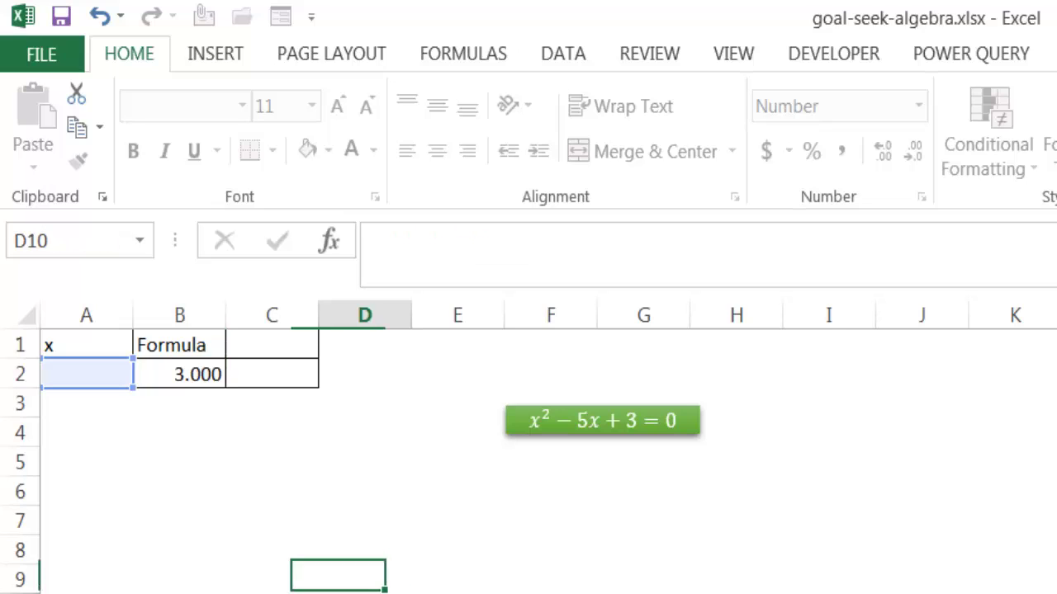
left_click(203, 377)
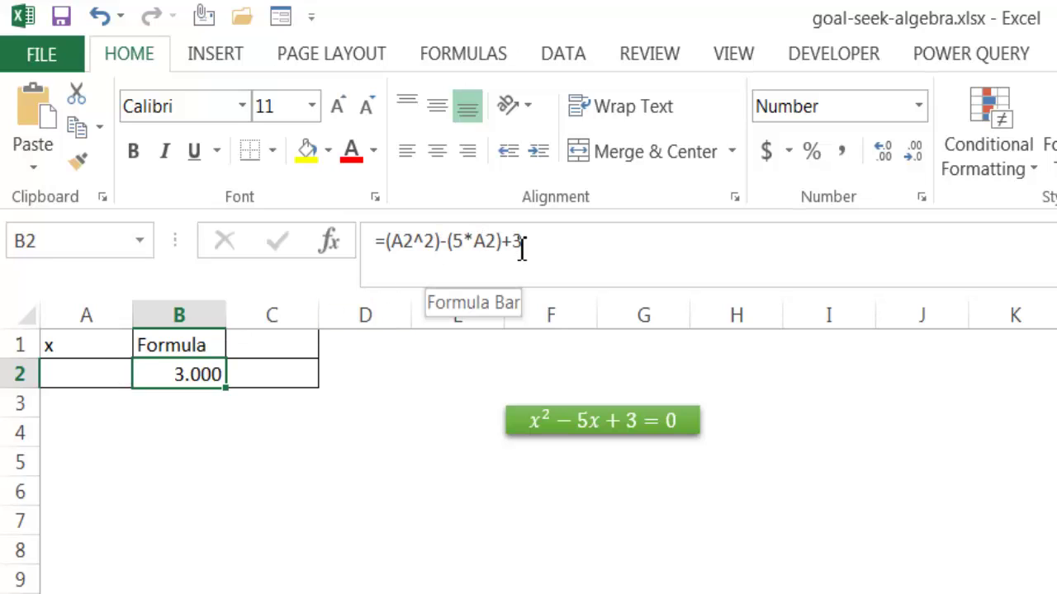
left_click(458, 591)
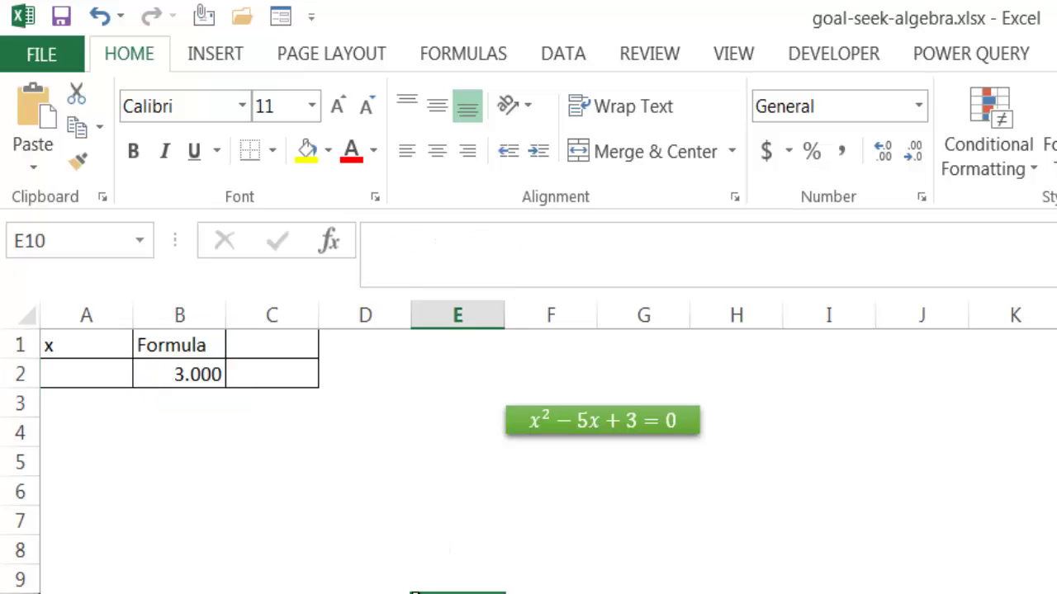
left_click(186, 374)
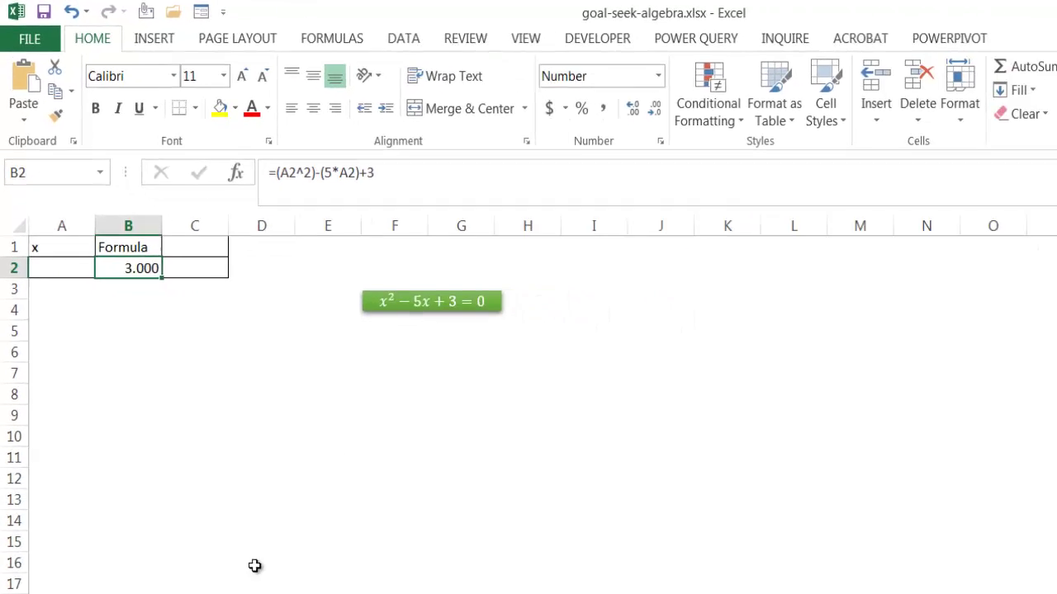
Use Goal Seek to set B2 to 0 by changing A2, accepting x = 0.697.
left_click(319, 31)
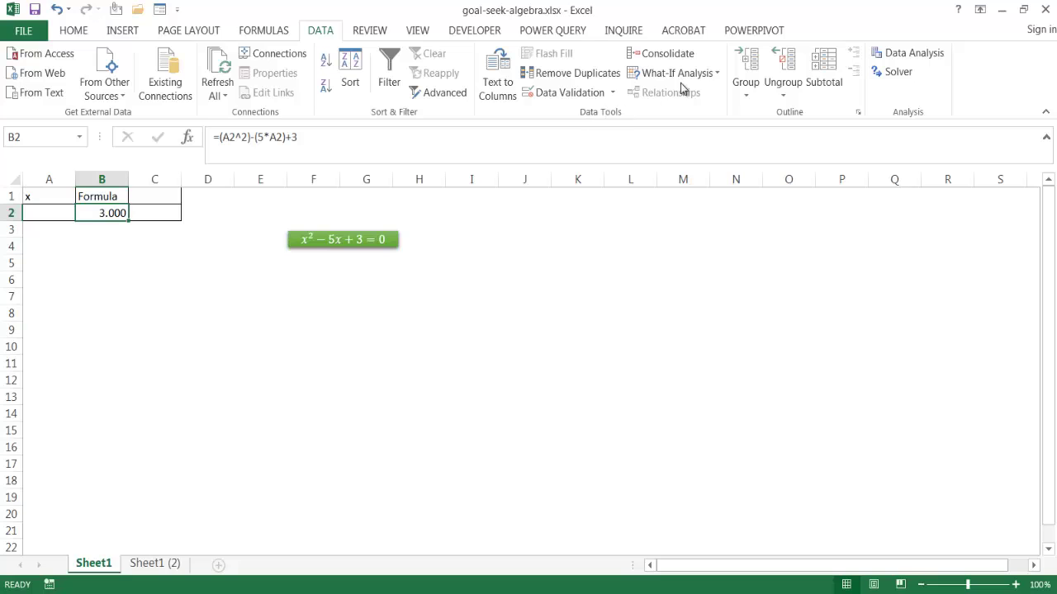
left_click(701, 78)
left_click(678, 118)
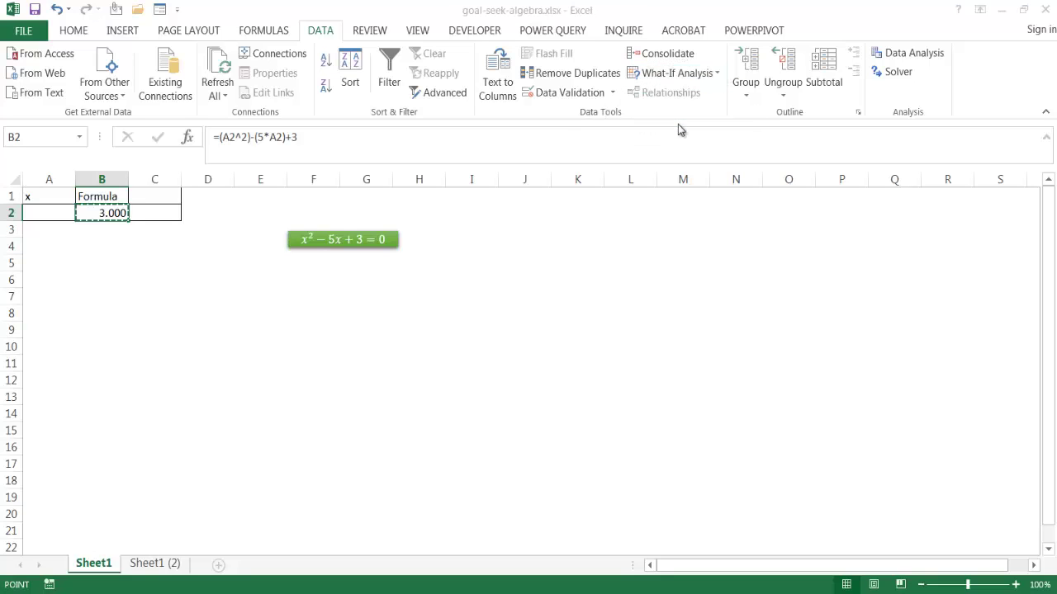
left_click_drag(446, 340, 471, 282)
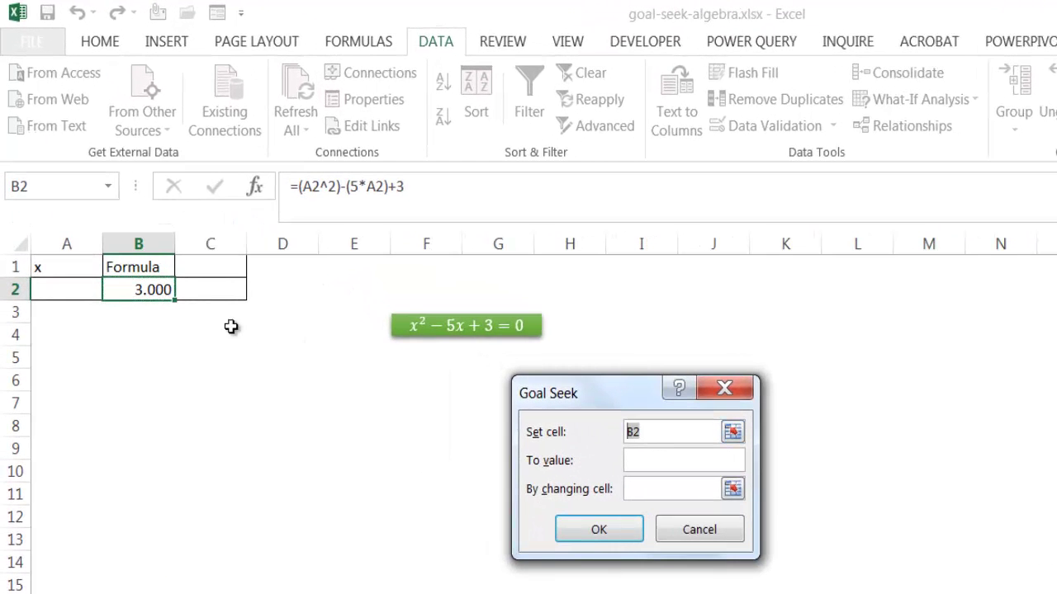
left_click(150, 290)
left_click(652, 460)
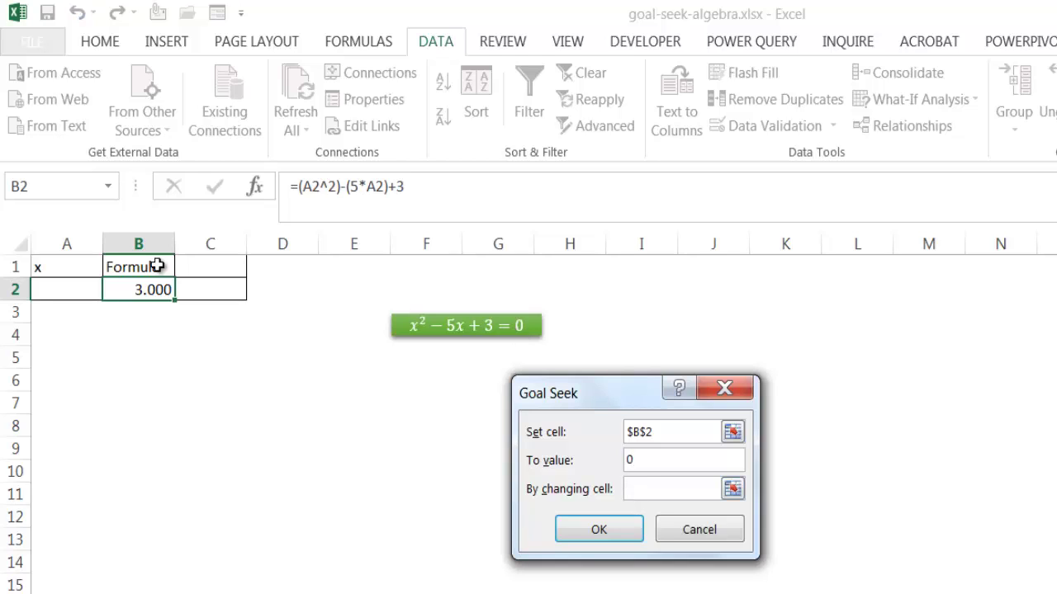
left_click(51, 288)
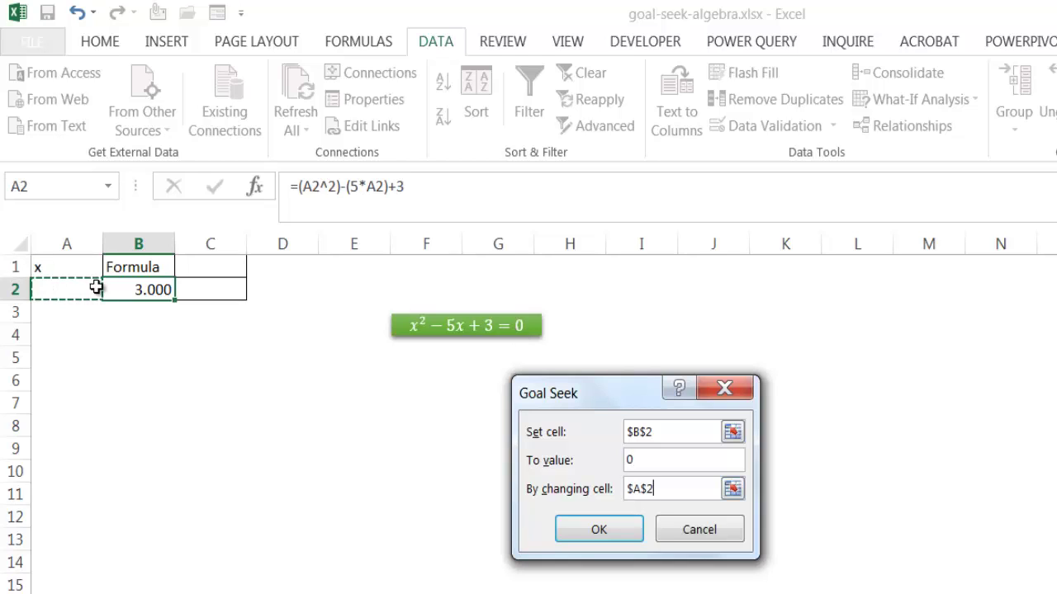
left_click(621, 531)
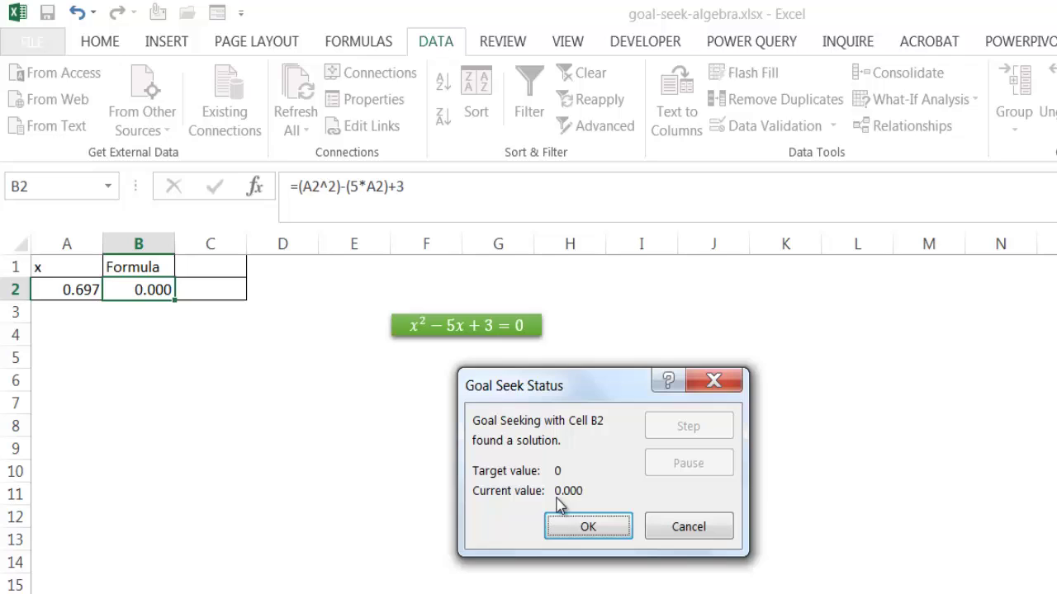
left_click(576, 522)
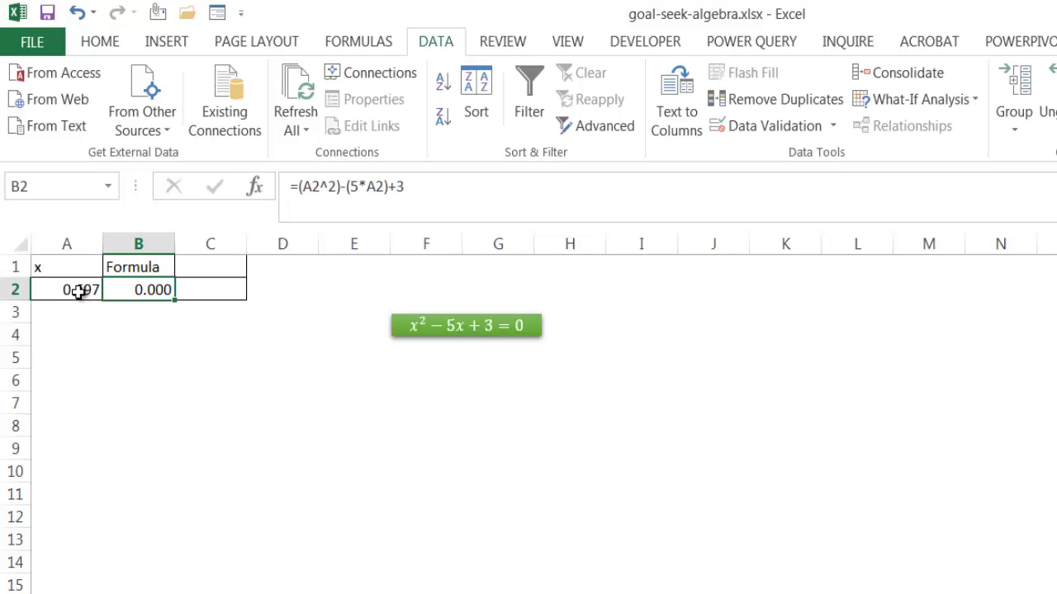
left_click(78, 291)
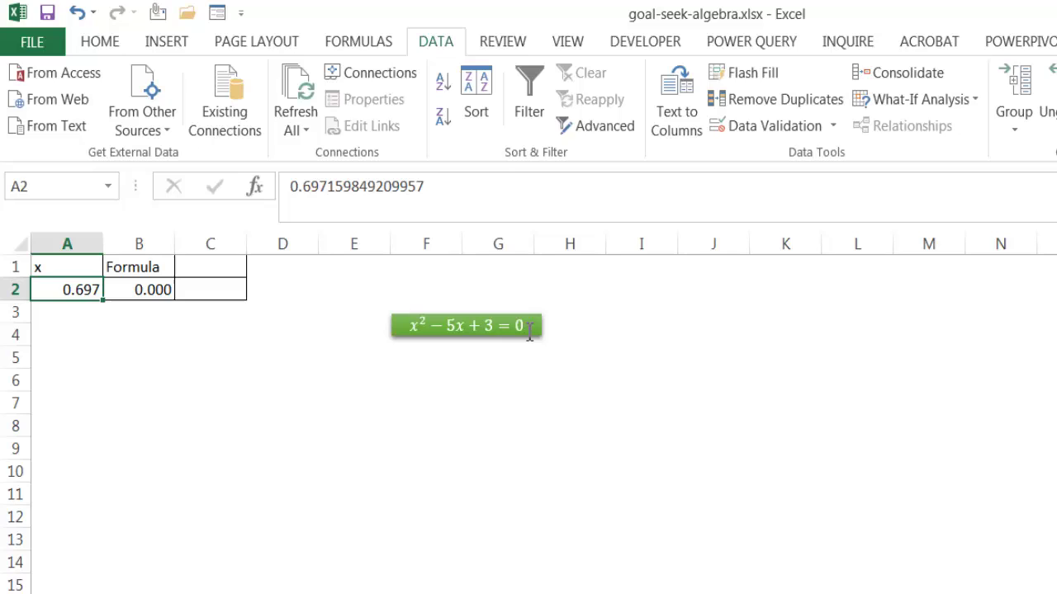
left_click(255, 401)
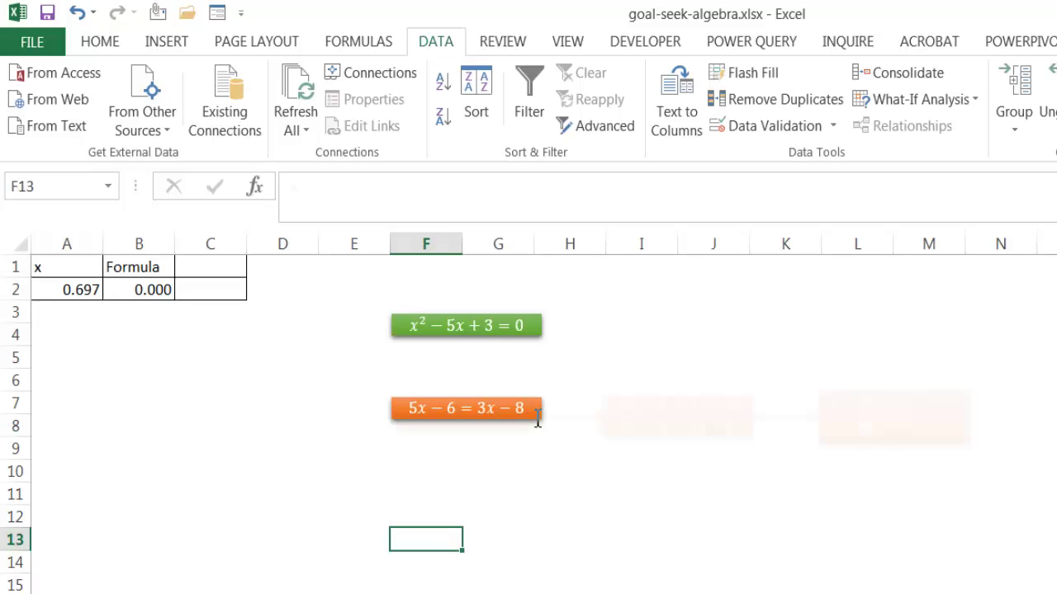
key("ctrl+Home")
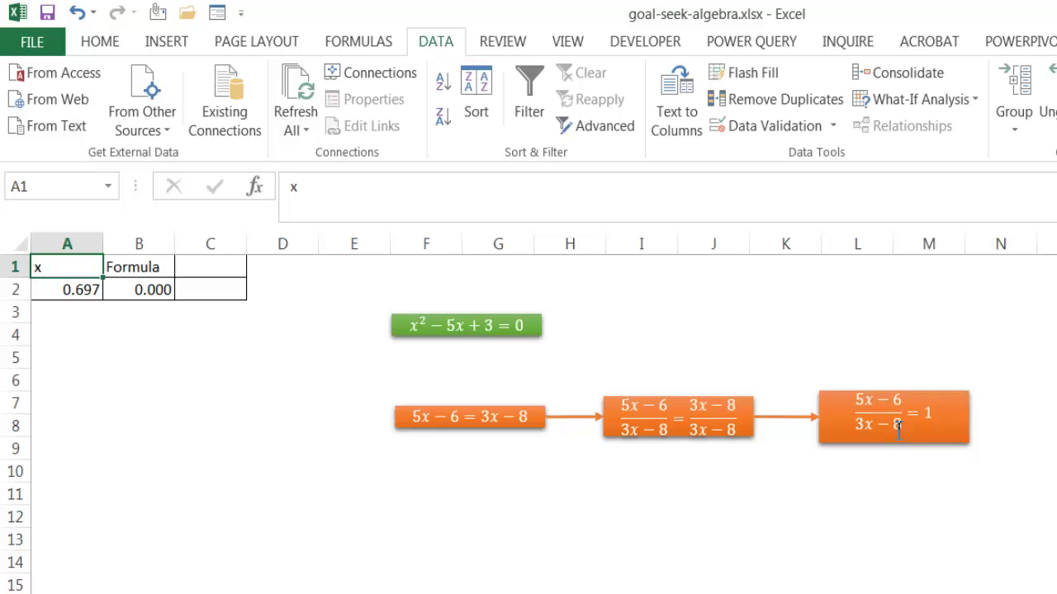
left_click(135, 290)
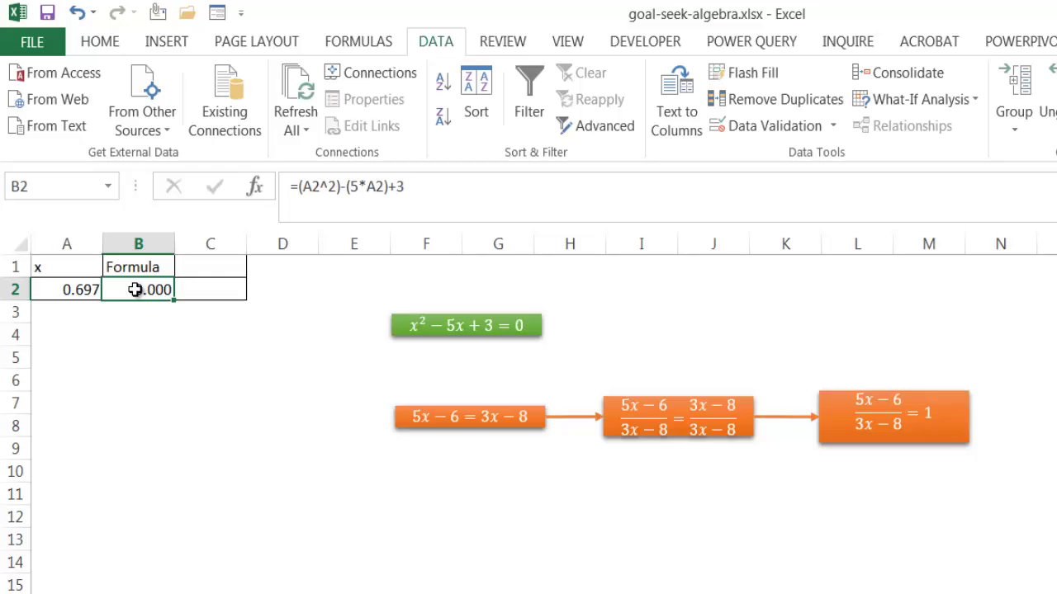
Delete the quadratic part of B2's formula and type 5*A2)/(3 in its place.
double_click(380, 187)
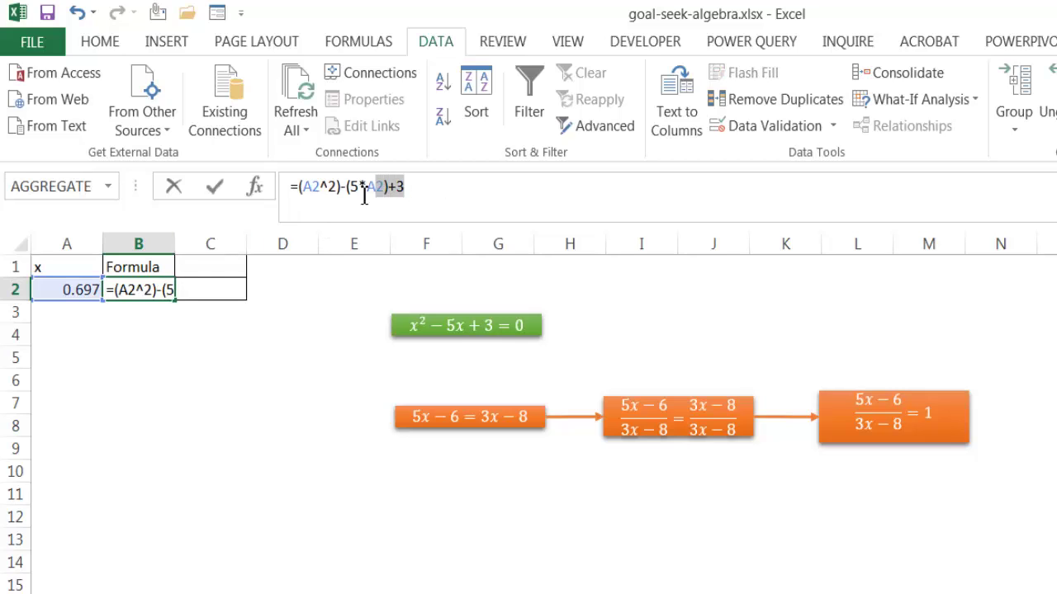
left_click_drag(363, 196, 306, 196)
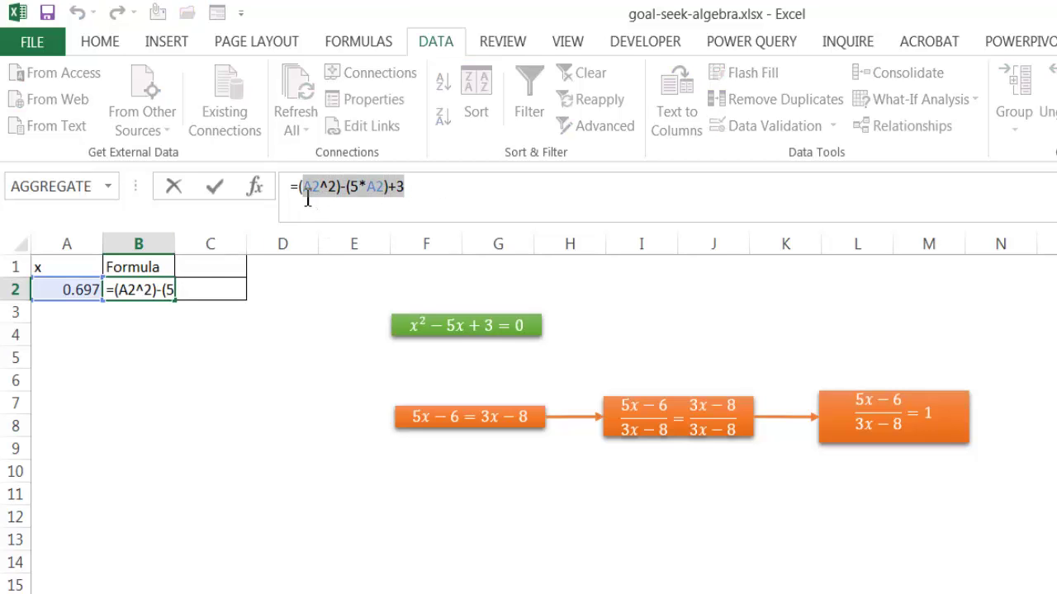
key("BackSpace")
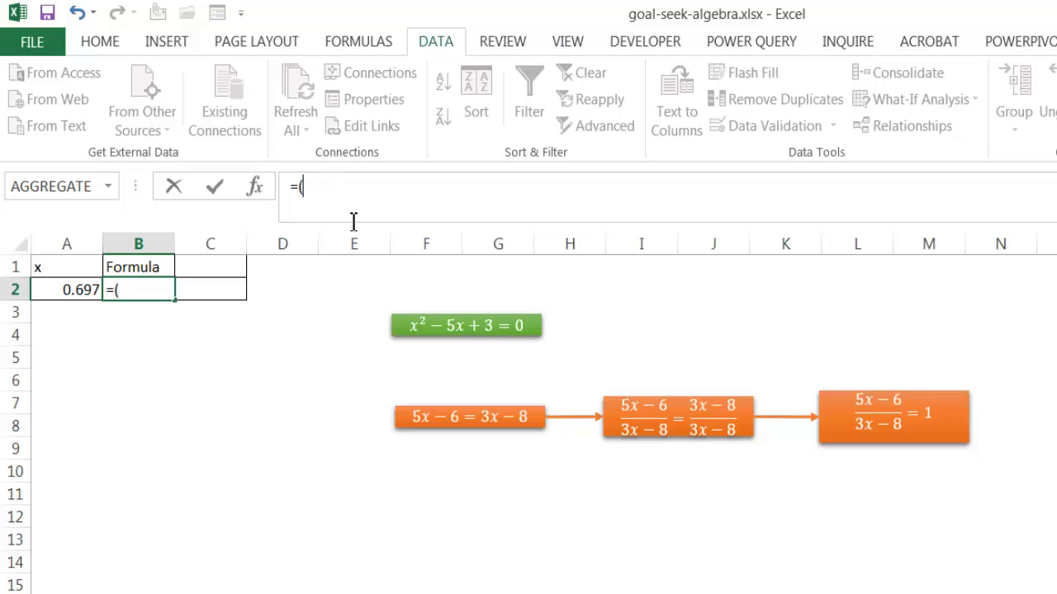
type("5*")
left_click(67, 291)
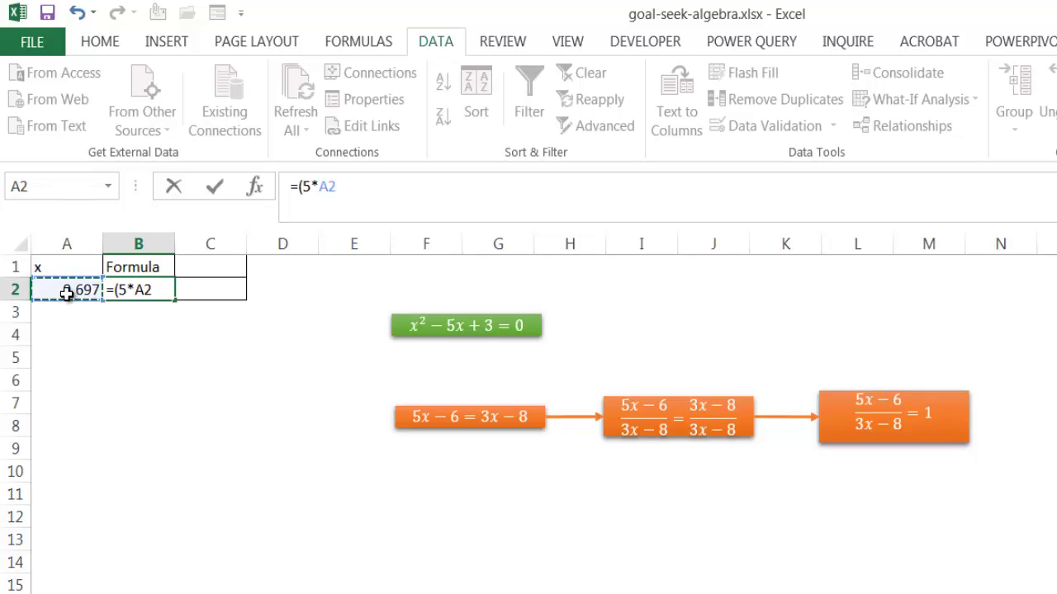
type(")/(")
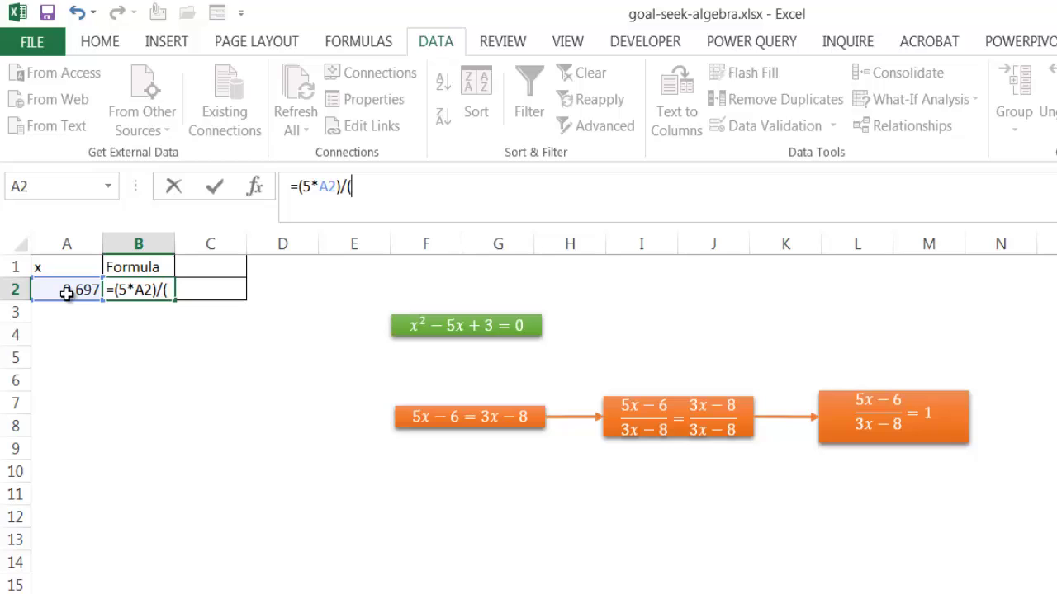
type("3")
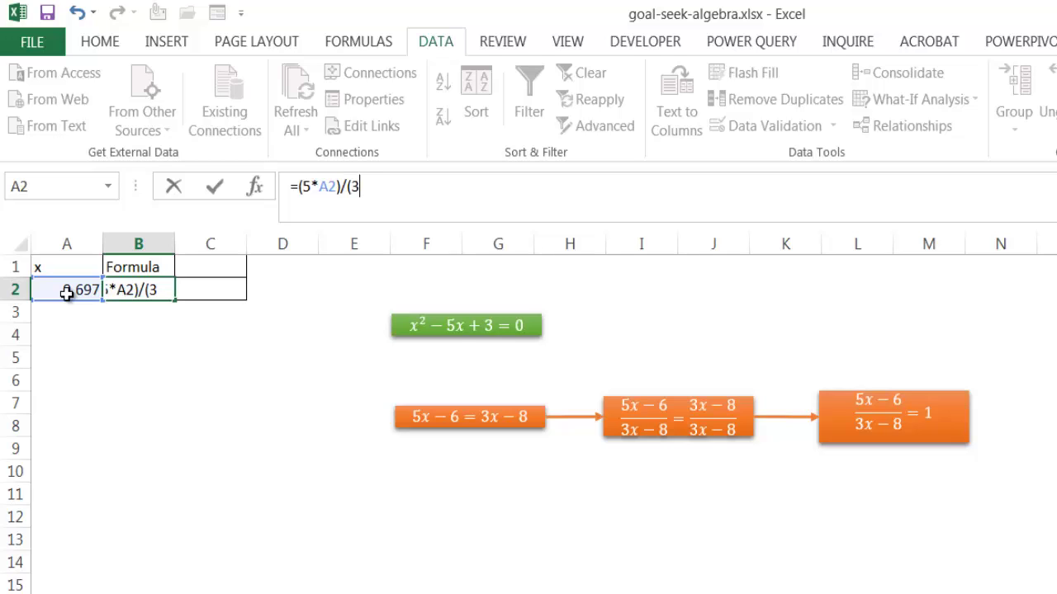
Insert -6 after the first bracket and finish the denominator as 3*A2)-8.
left_click(342, 186)
type("-6")
left_click(401, 188)
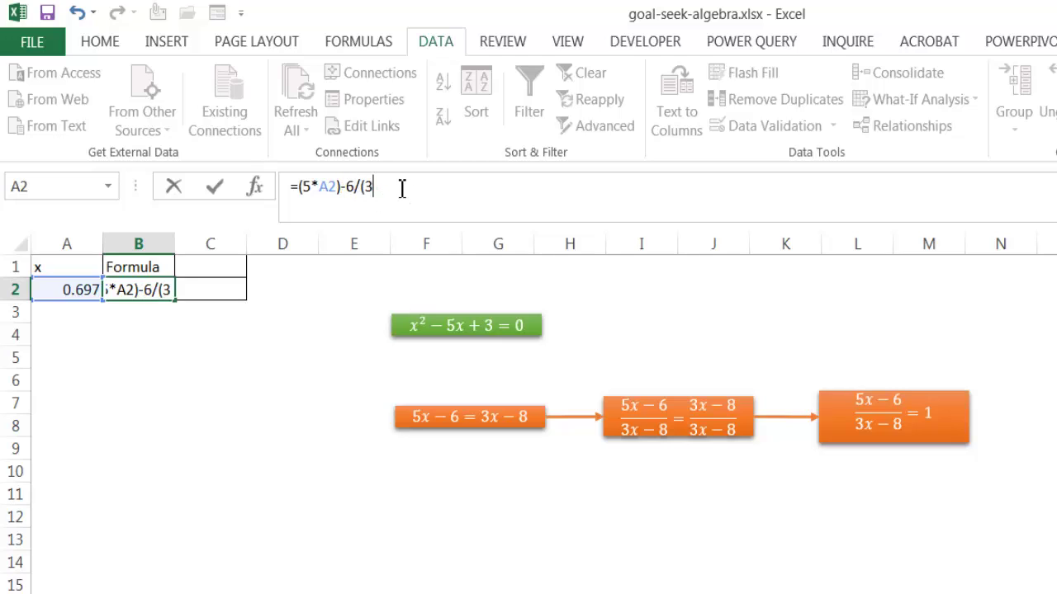
type("*")
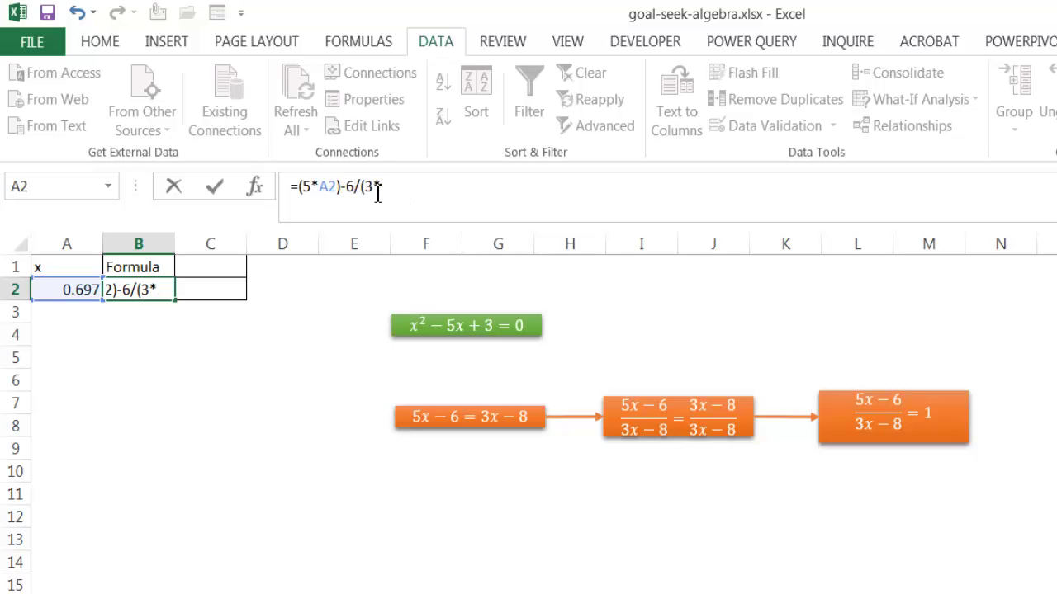
left_click(83, 289)
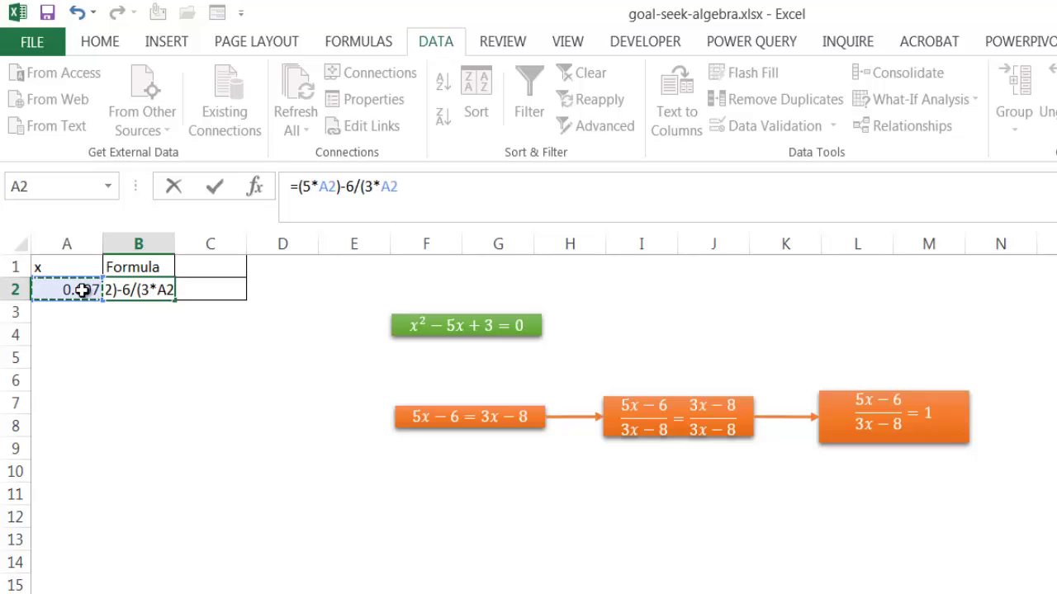
type(")")
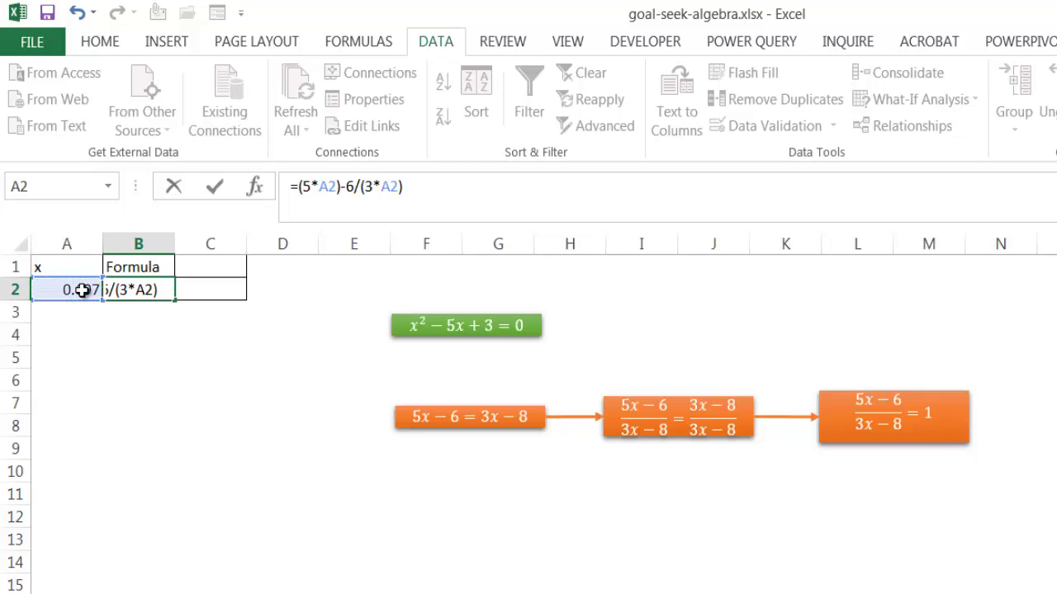
type("-")
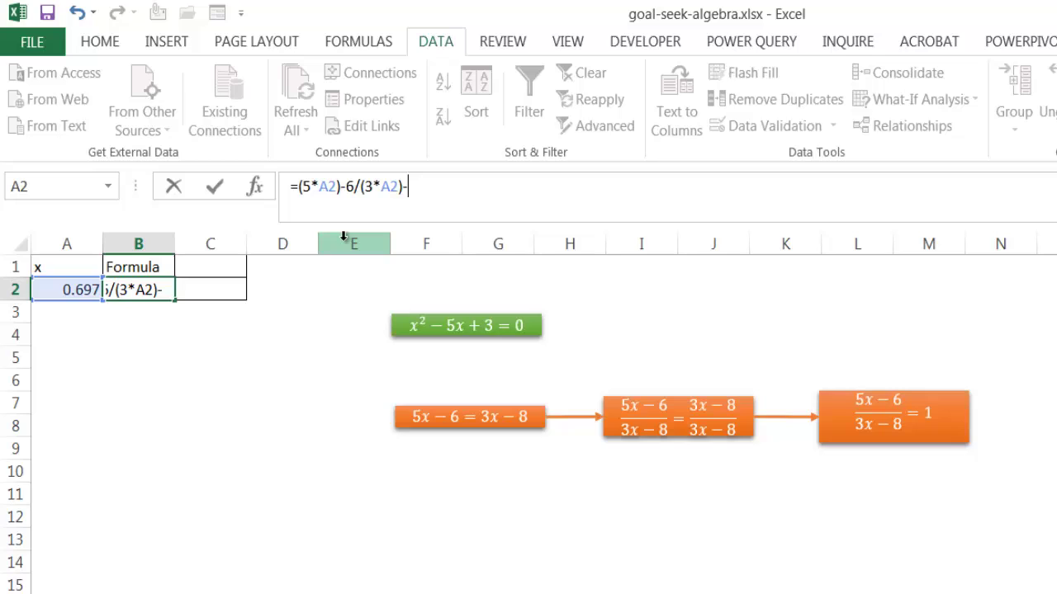
type("8")
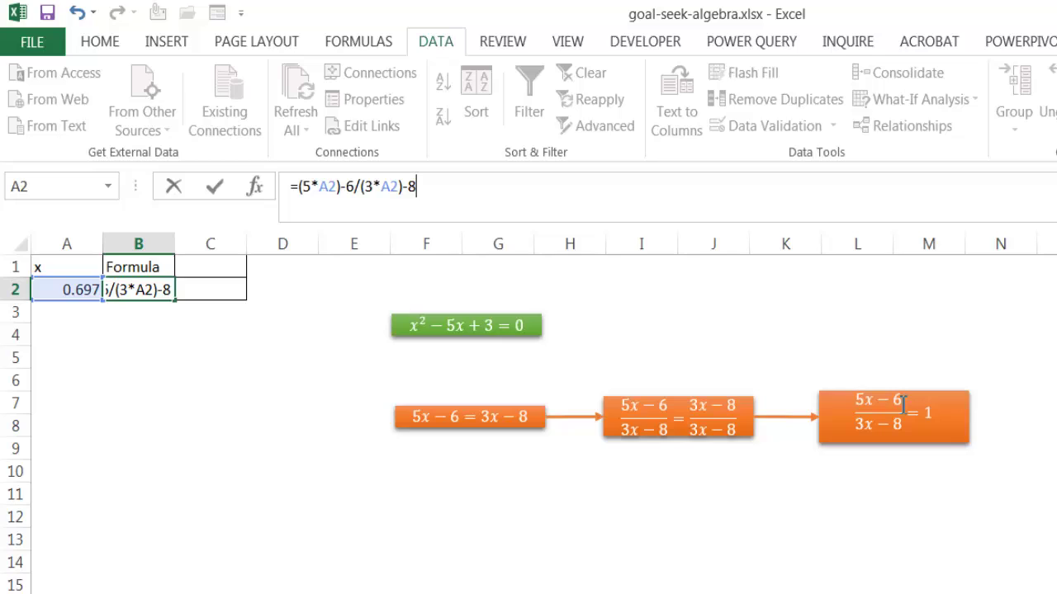
Add brackets so B2 reads =((5*A2)-6)/((3*A2)-8) and commit it.
left_click(358, 188)
type(")")
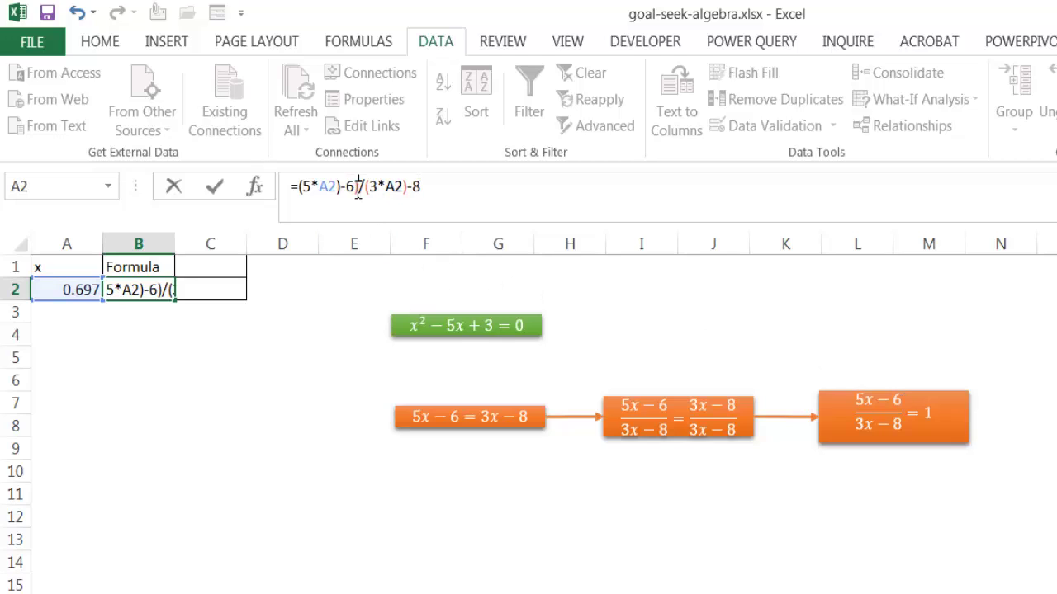
left_click(302, 189)
type("(")
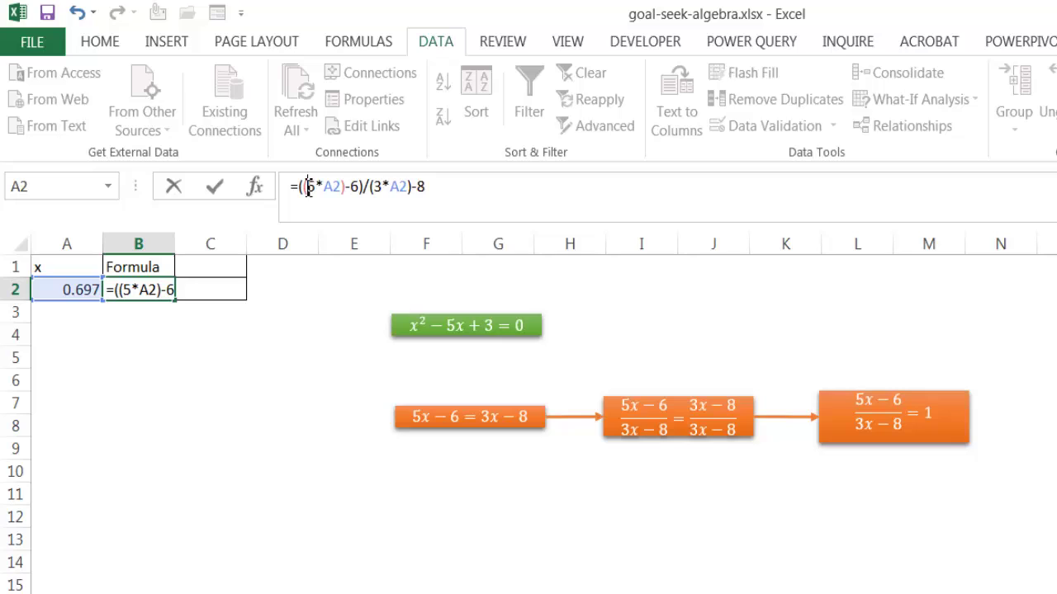
left_click(437, 187)
type(")")
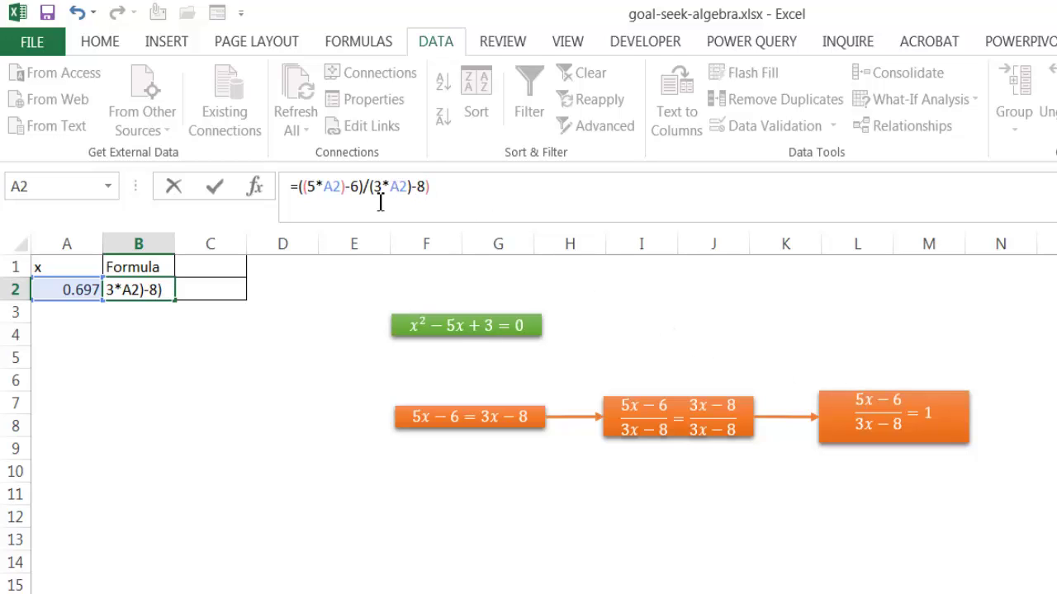
left_click(376, 187)
type("(")
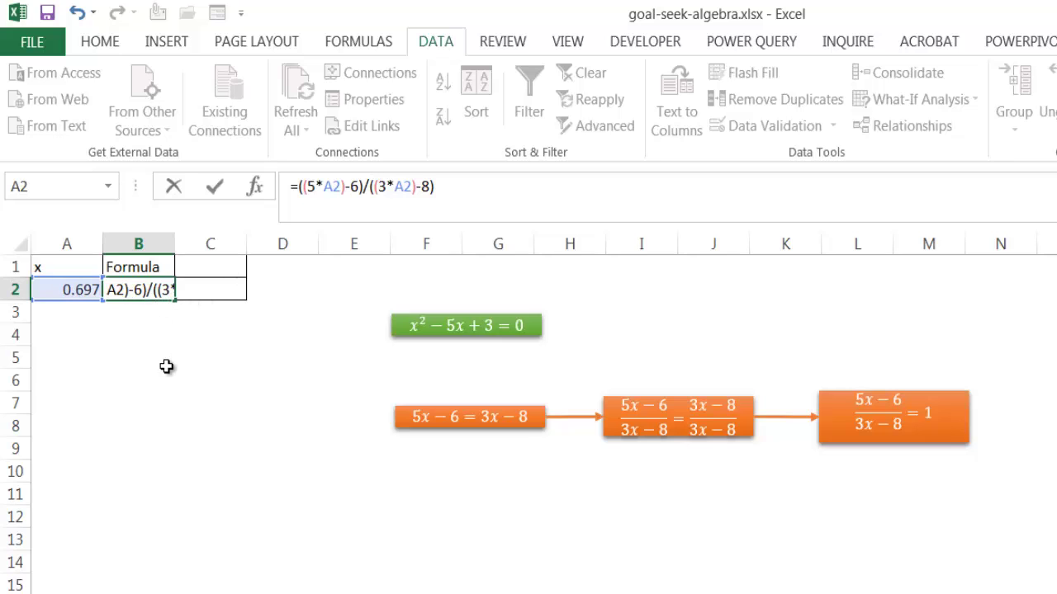
key("Return")
Clear A2 and reselect B2, which now evaluates to 0.750.
left_click(79, 290)
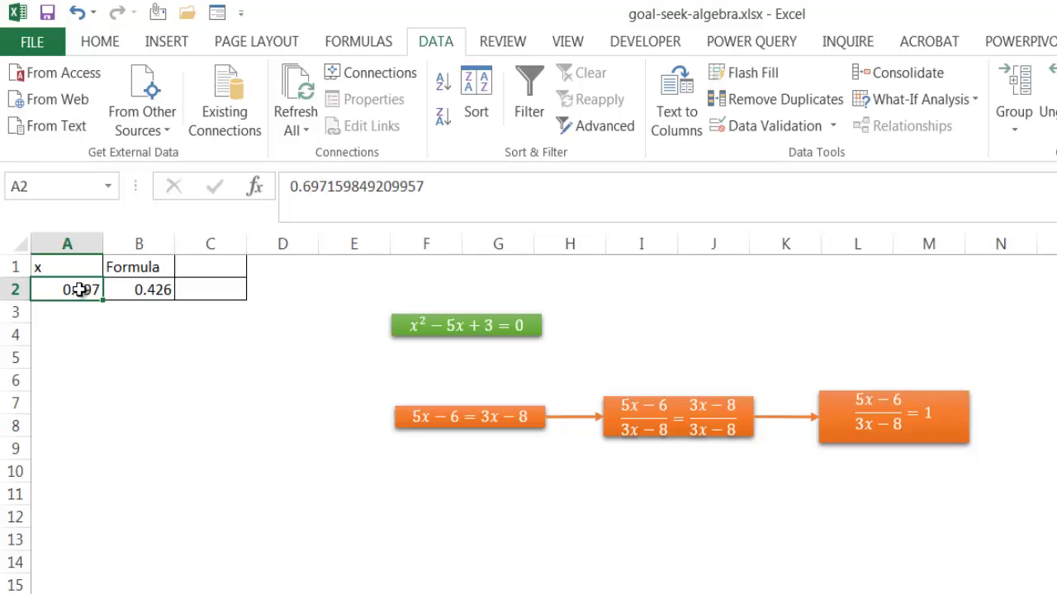
key("Delete")
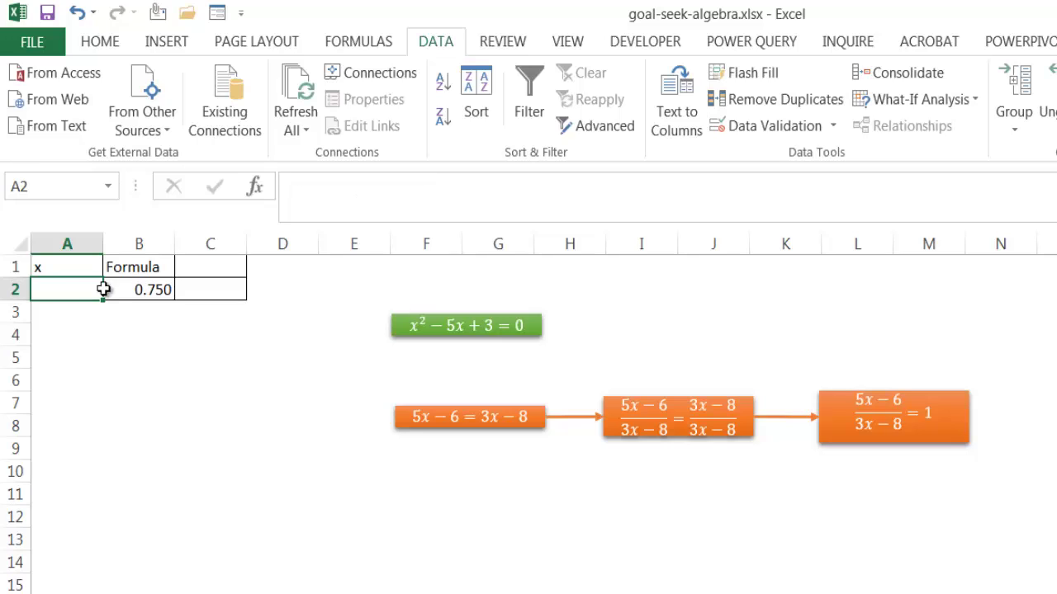
left_click(136, 289)
left_click(82, 286)
left_click(142, 289)
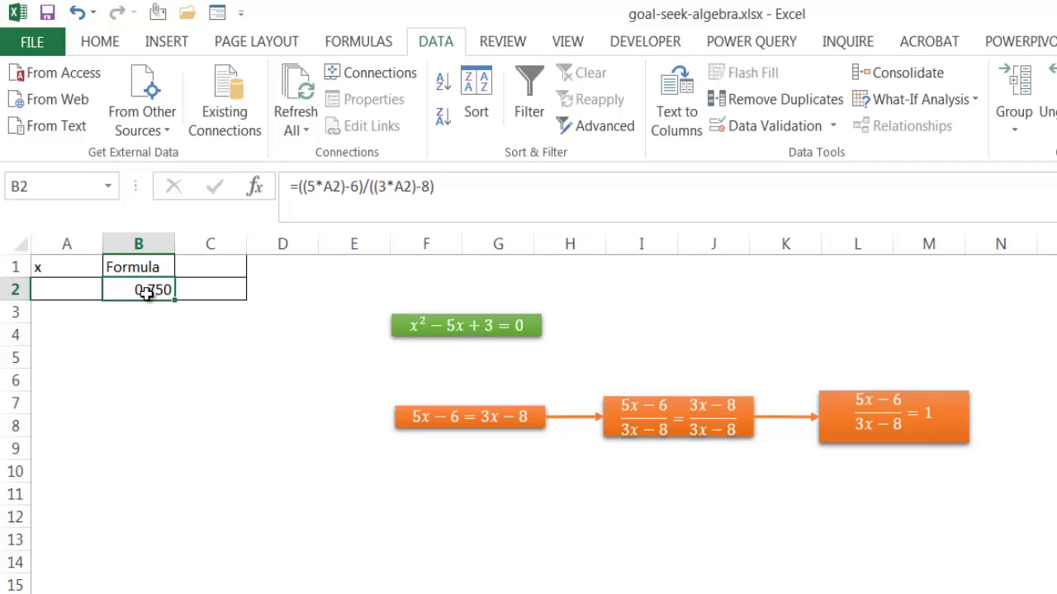
Run Goal Seek with B2 targeting 1 by changing A2, fixing the missing changing-cell reference.
left_click(941, 100)
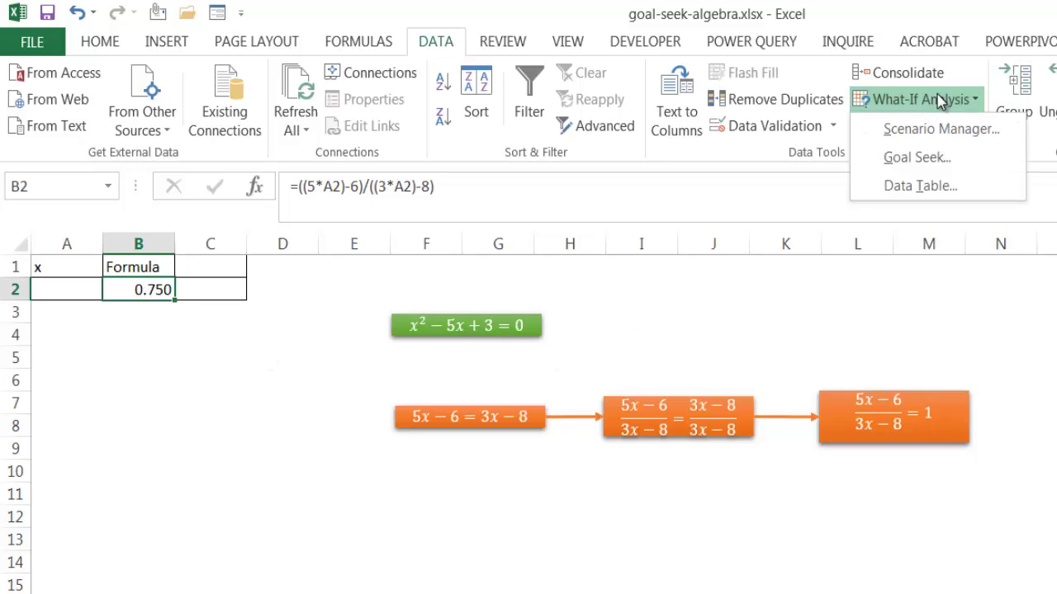
left_click(917, 157)
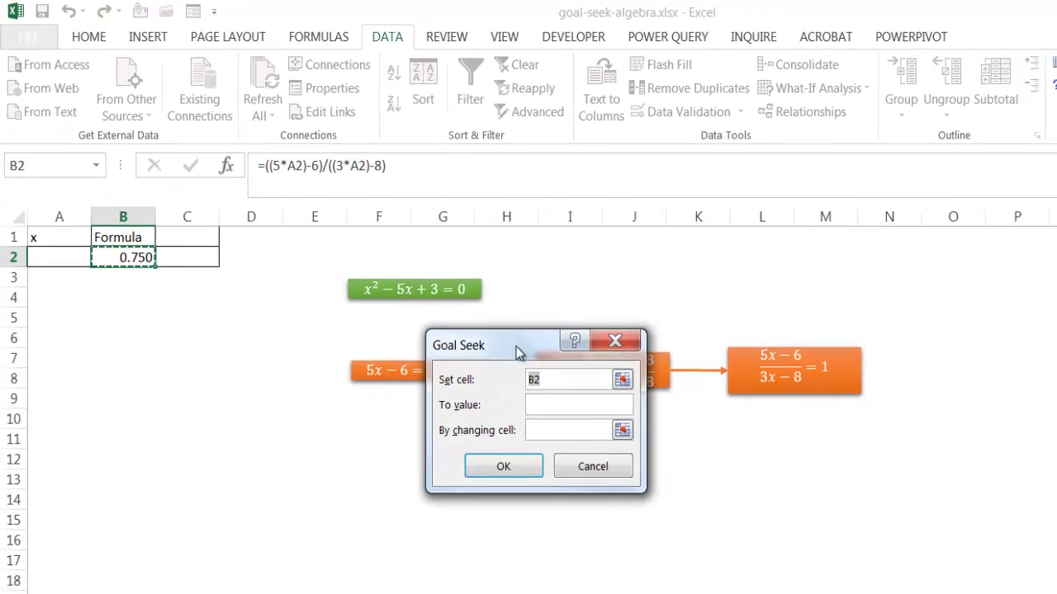
left_click_drag(470, 388, 433, 407)
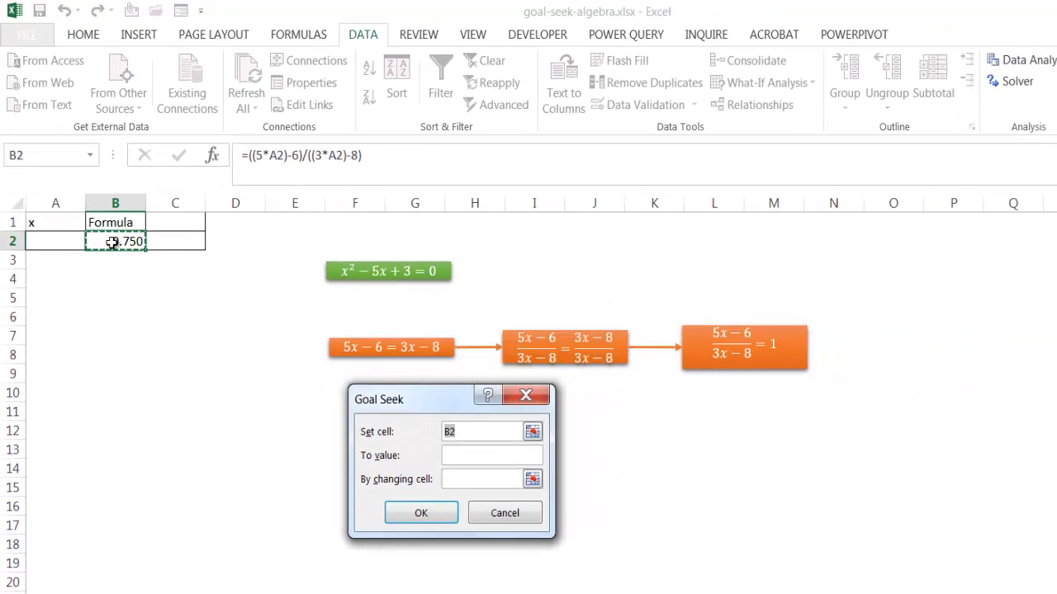
left_click(455, 455)
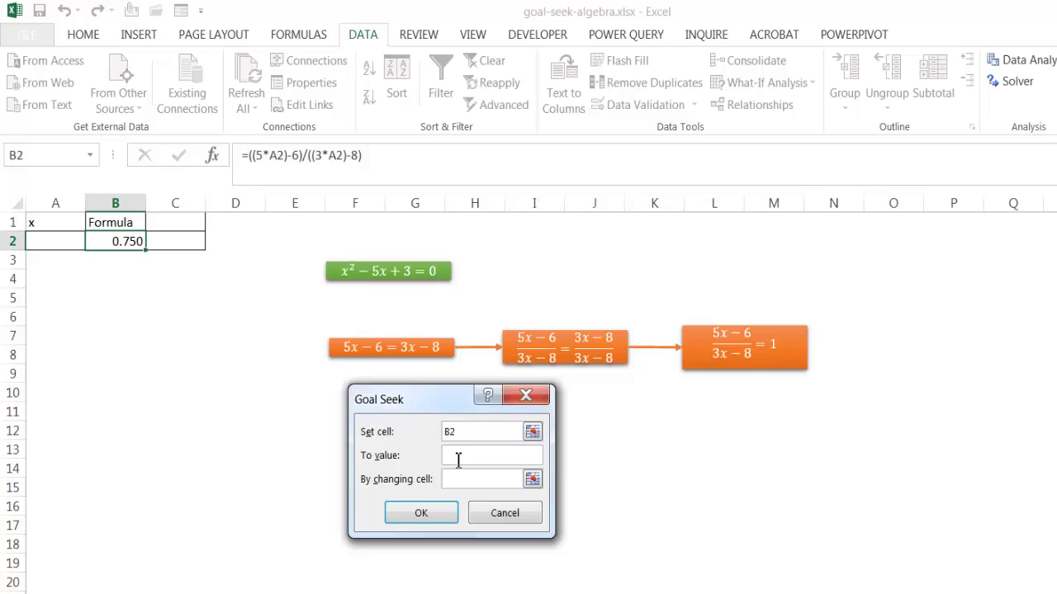
type("1")
left_click(409, 511)
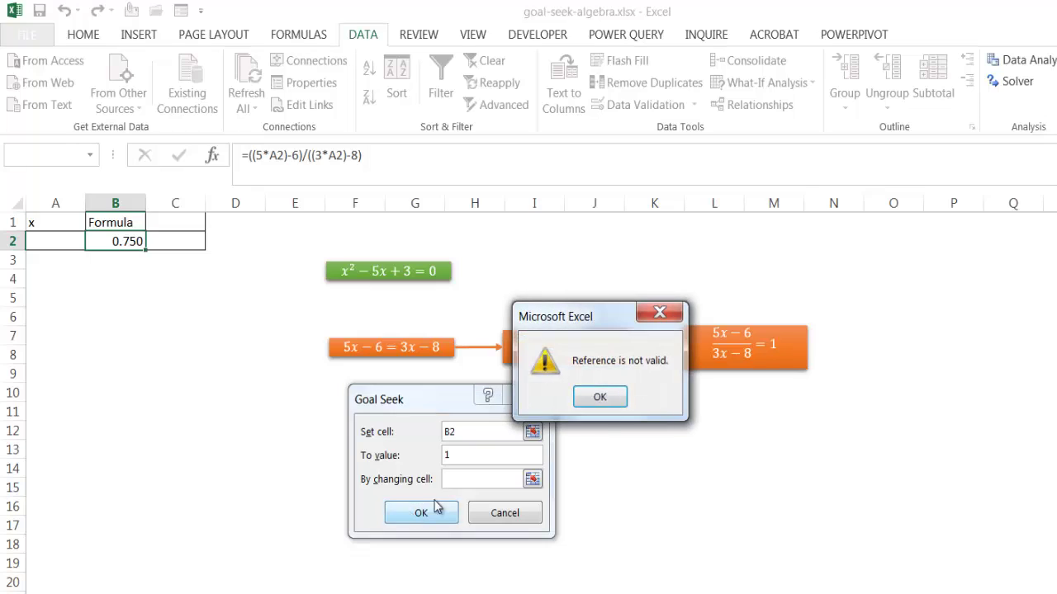
left_click(602, 398)
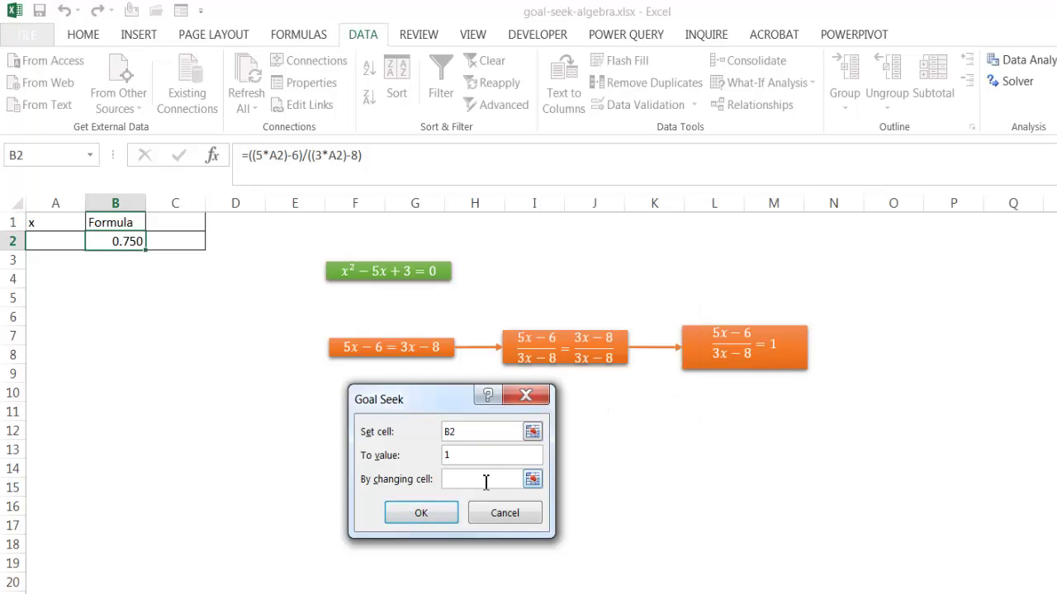
left_click(50, 242)
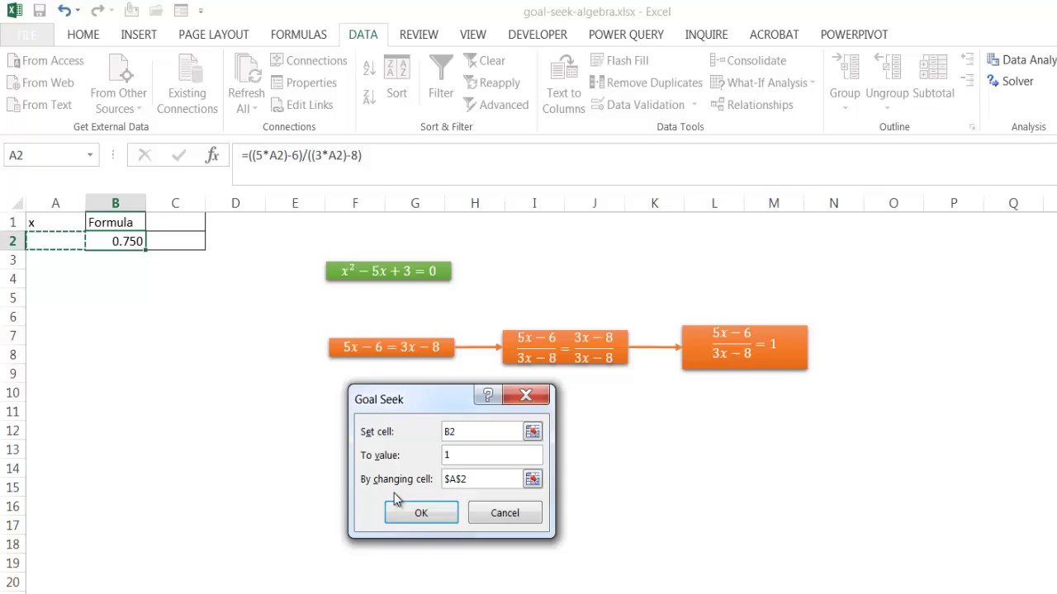
left_click(413, 513)
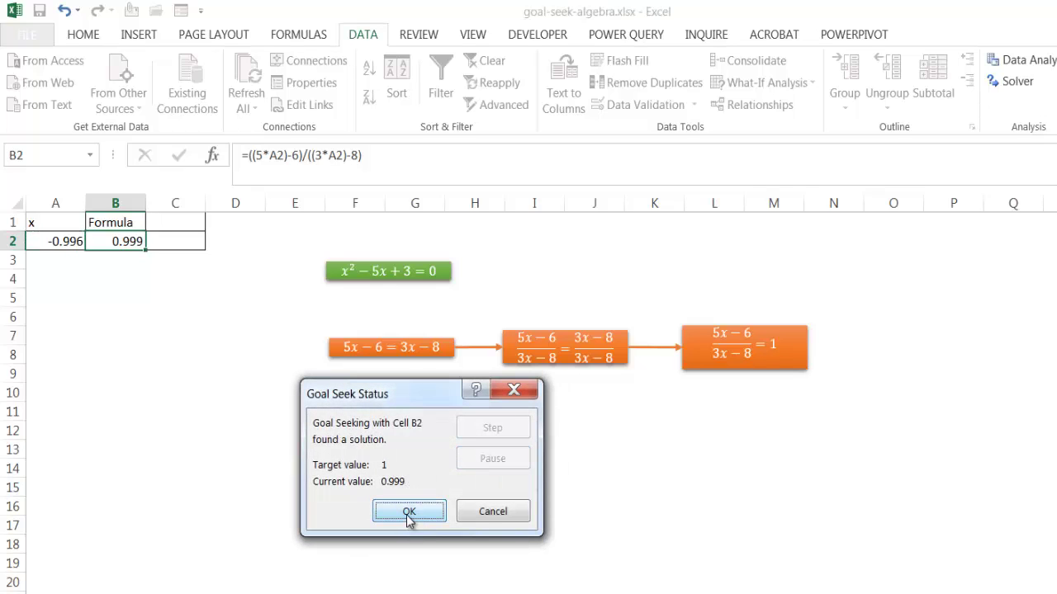
Accept the Goal Seek result and format A2:B2 to two decimals, showing -1.00 and 1.00.
left_click(408, 512)
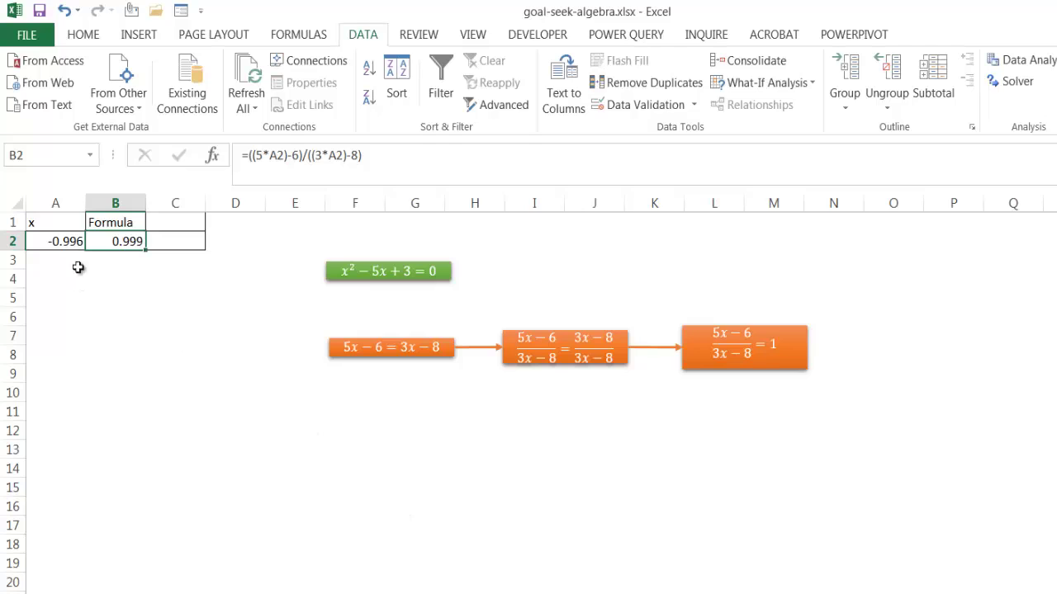
left_click_drag(66, 244, 104, 243)
left_click(113, 242)
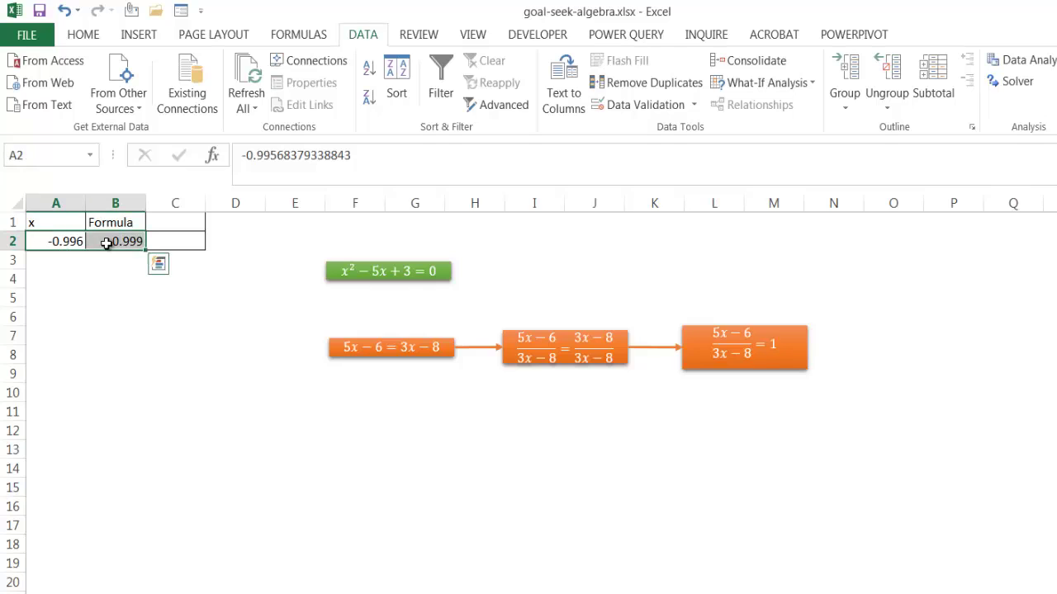
left_click(81, 34)
left_click(568, 99)
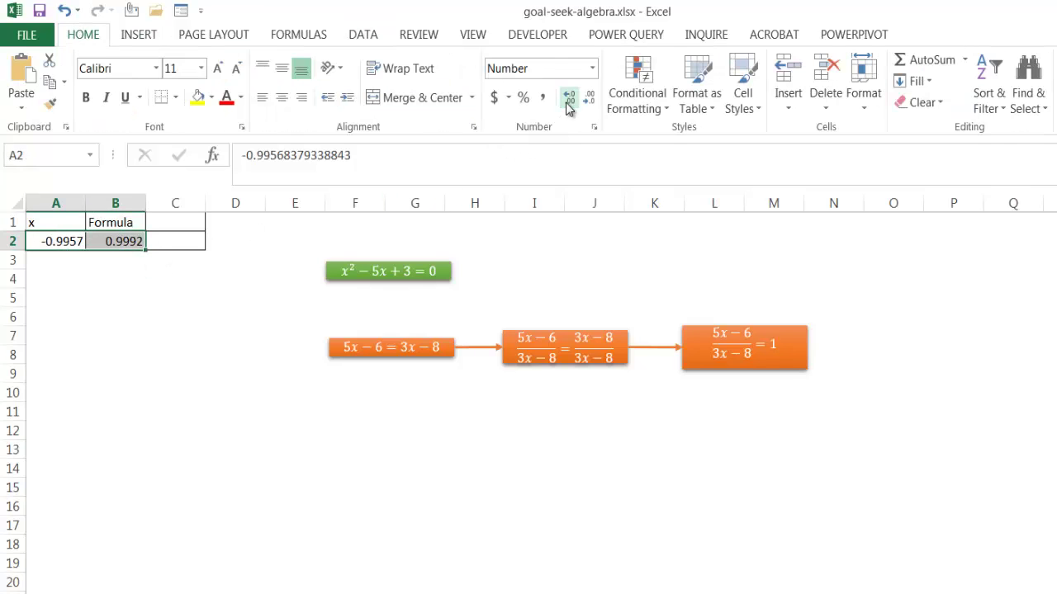
left_click(590, 100)
left_click(591, 100)
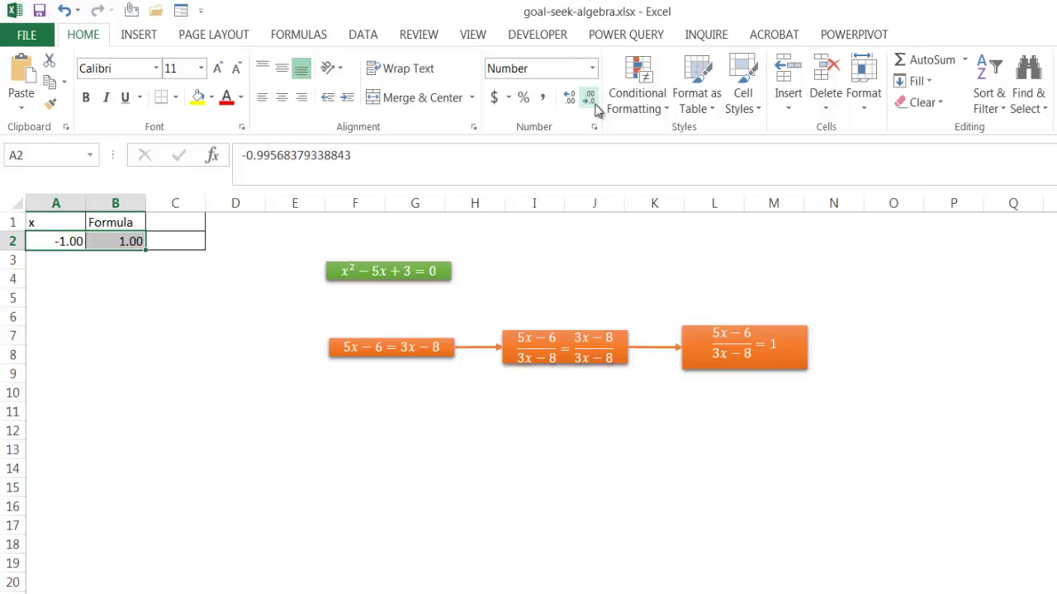
left_click(116, 242)
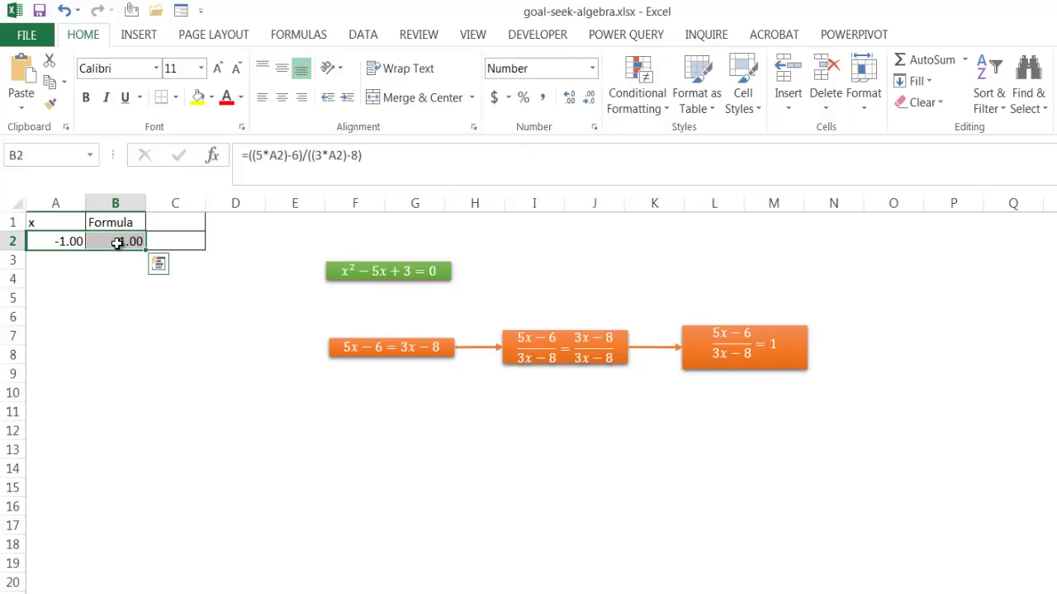